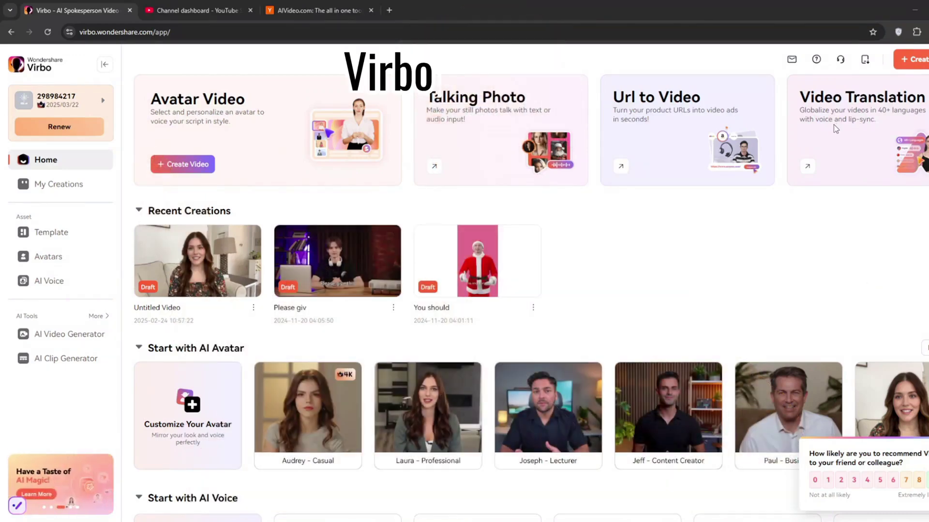
- Highlight the Virbo web address, then start a new video from the Avatar Video card in More tools
drag(252, 29, 146, 31)
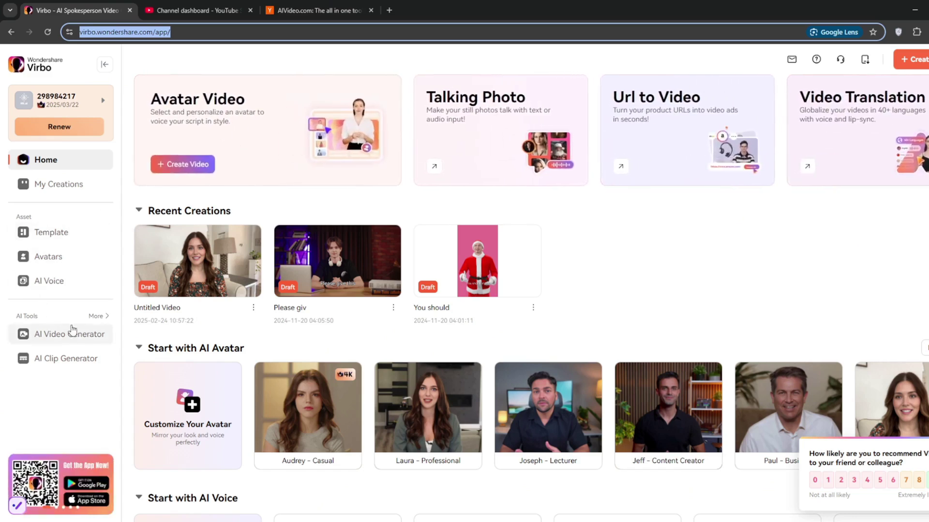
click(95, 316)
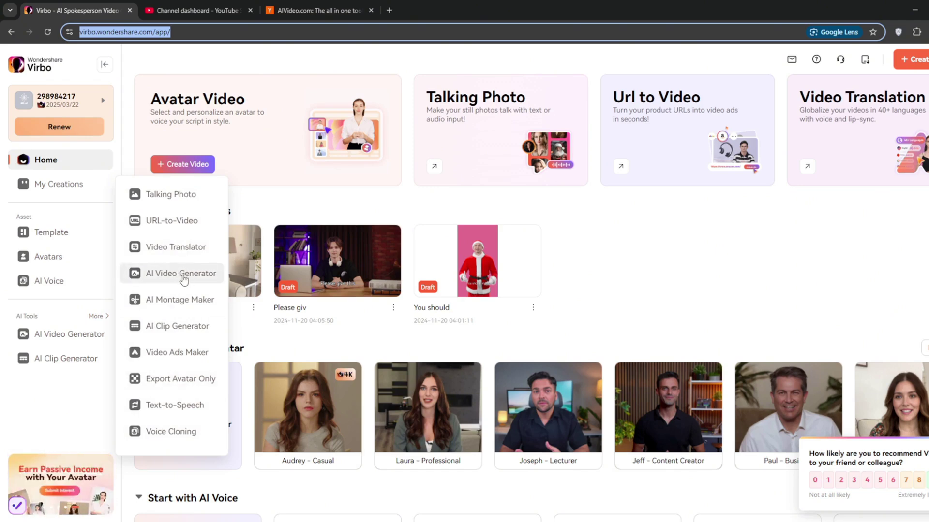
click(203, 164)
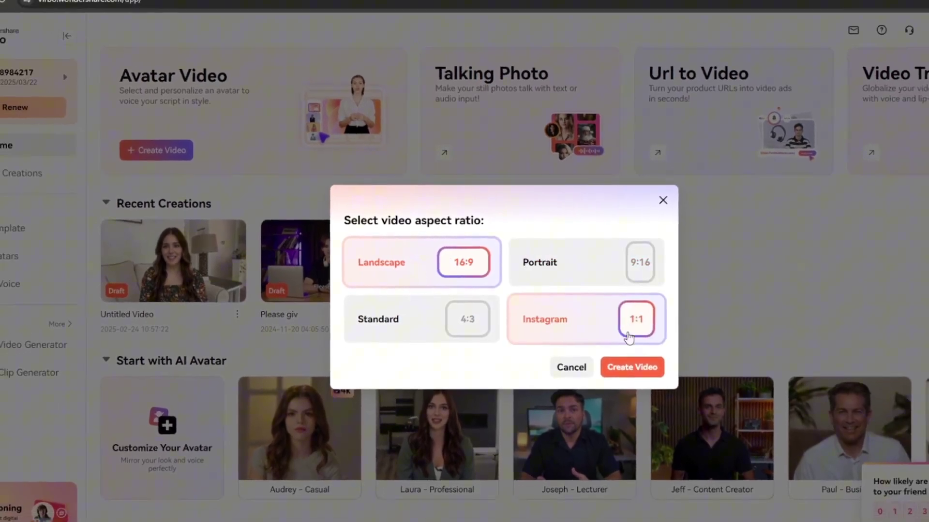
- Create a Landscape 16:9 avatar video, resize the avatar's frame slightly and show the Avatars panel
click(648, 378)
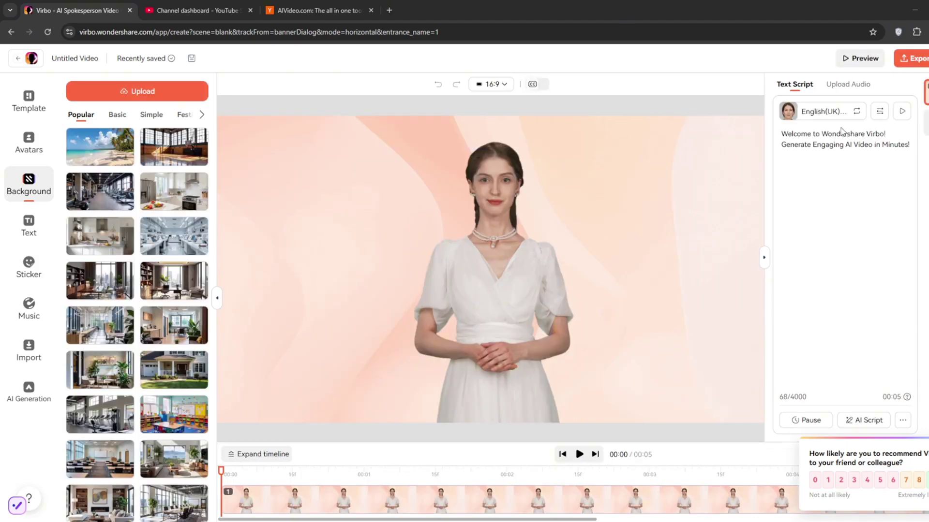
click(472, 208)
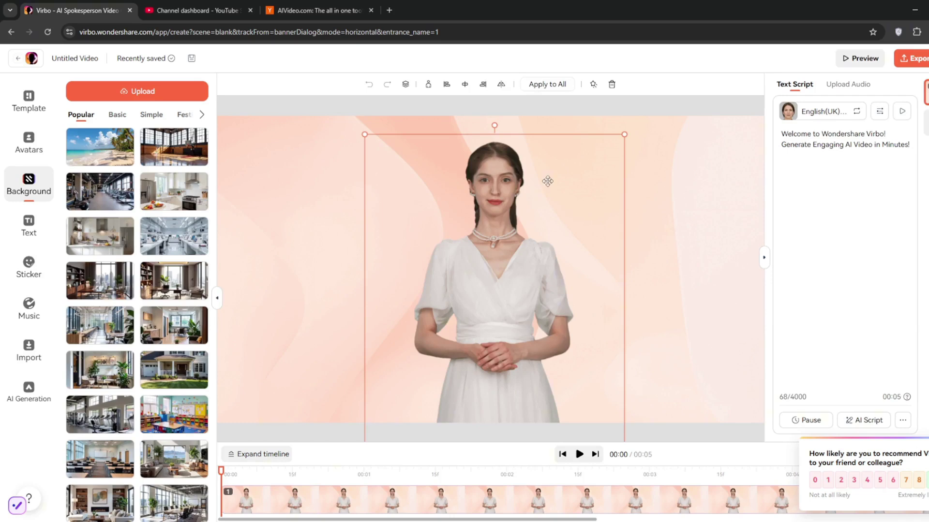
mouse_move(358, 134)
mouse_down()
mouse_move(338, 120)
mouse_move(379, 138)
mouse_move(356, 131)
mouse_move(370, 143)
mouse_up()
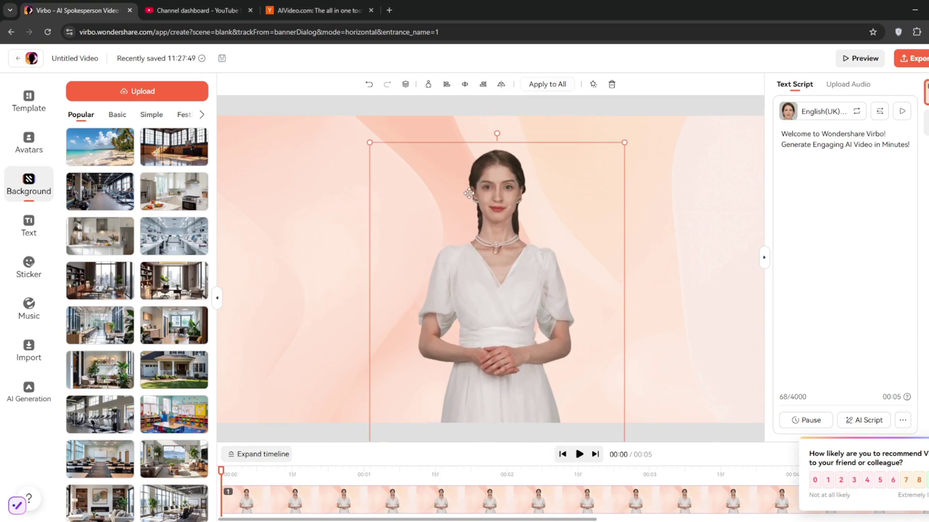
click(21, 151)
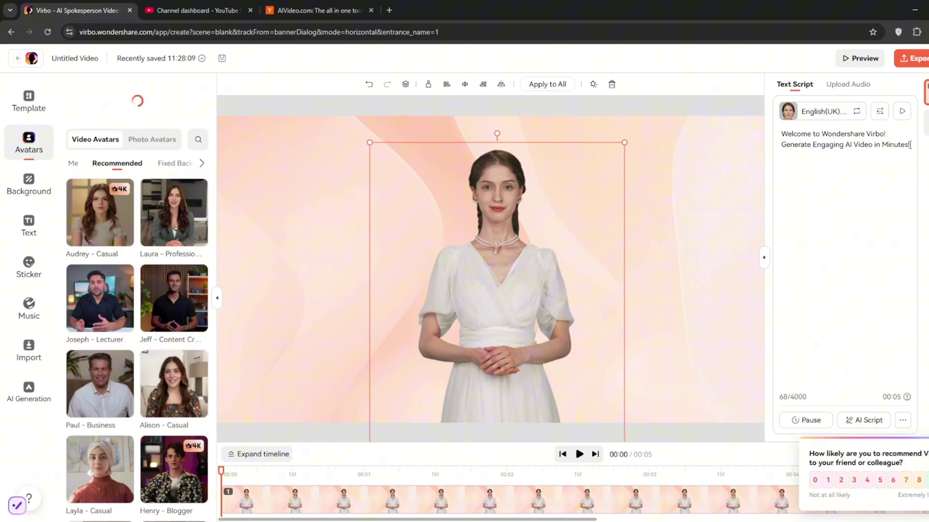
- Replace the script with 'Please subscribe to Brain Project. He is the best, and check out wonder share'
drag(910, 144, 786, 143)
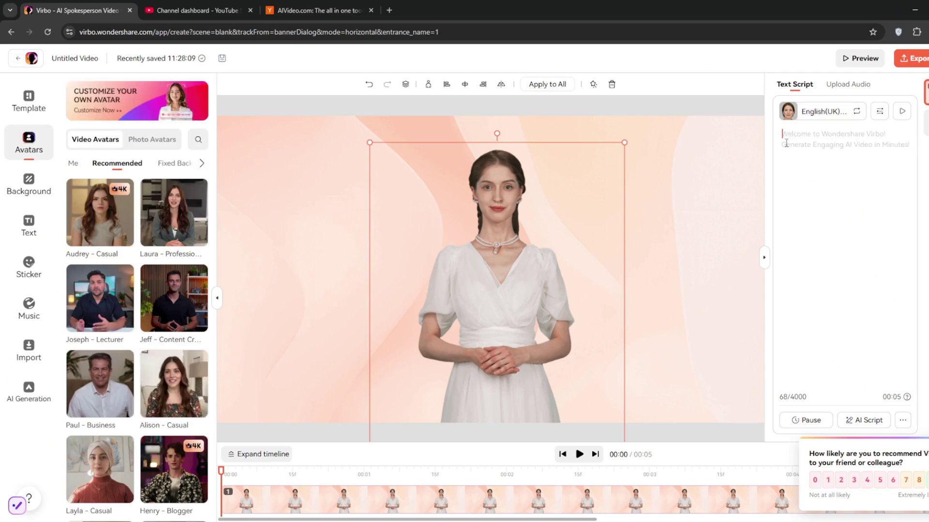
key(BackSpace)
text(Please subscribe to Brain Project)
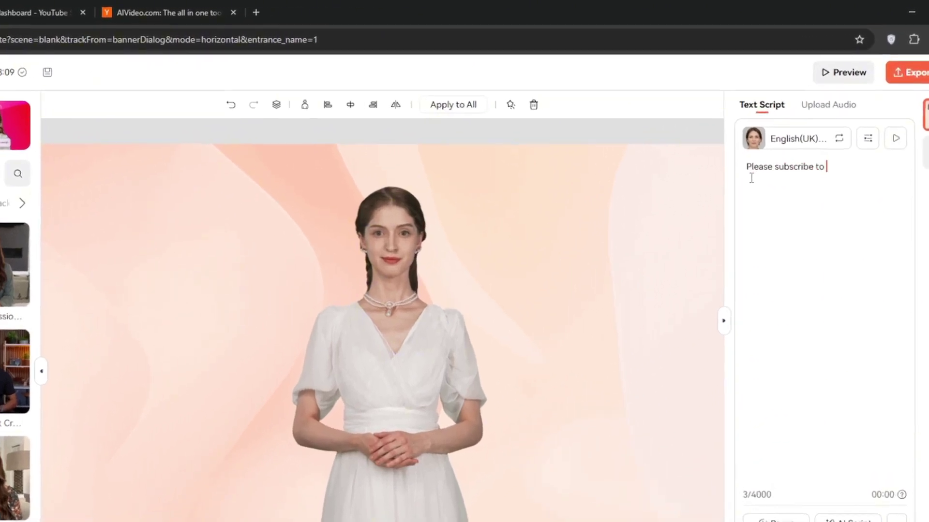
text(. He is the best, and check out wonder share)
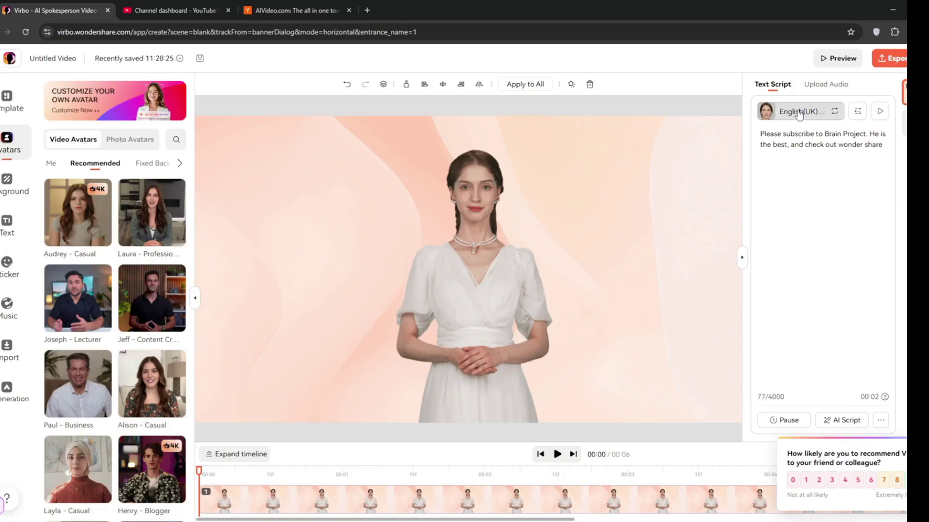
- Preview the Adam and Liam voices, then choose Glinda as the script's voiceover
click(730, 162)
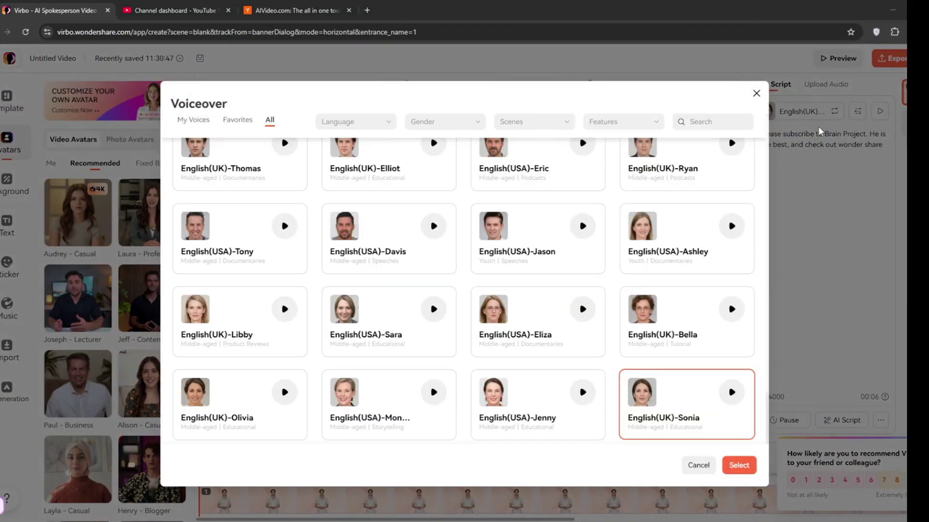
scroll(471, 208, up, 10)
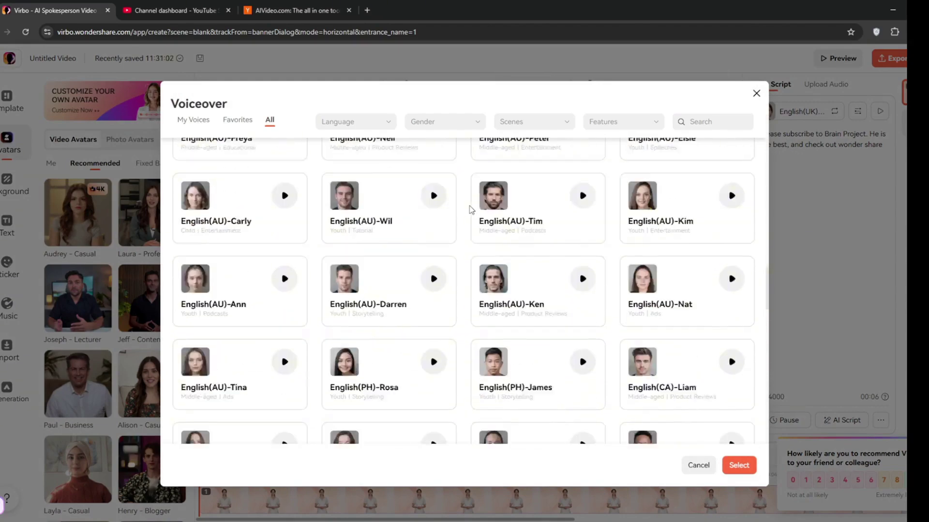
scroll(469, 209, up, 10)
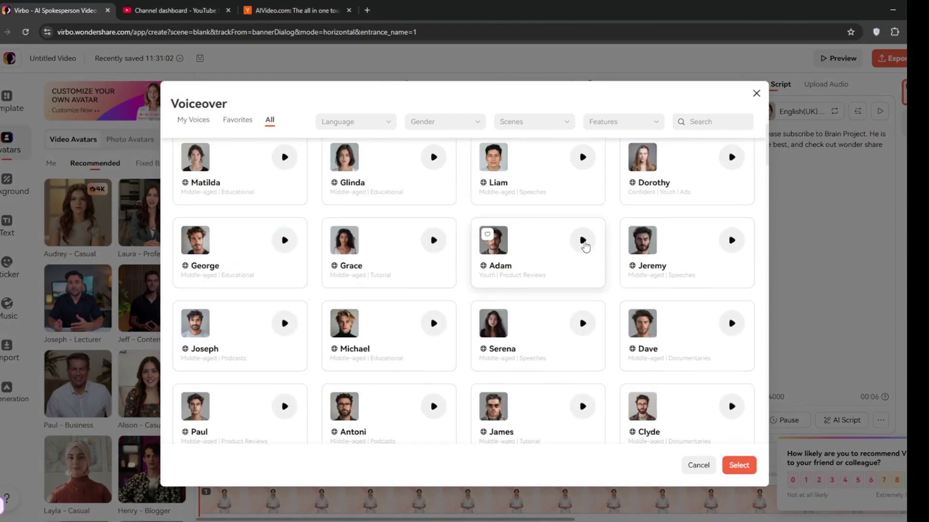
click(584, 242)
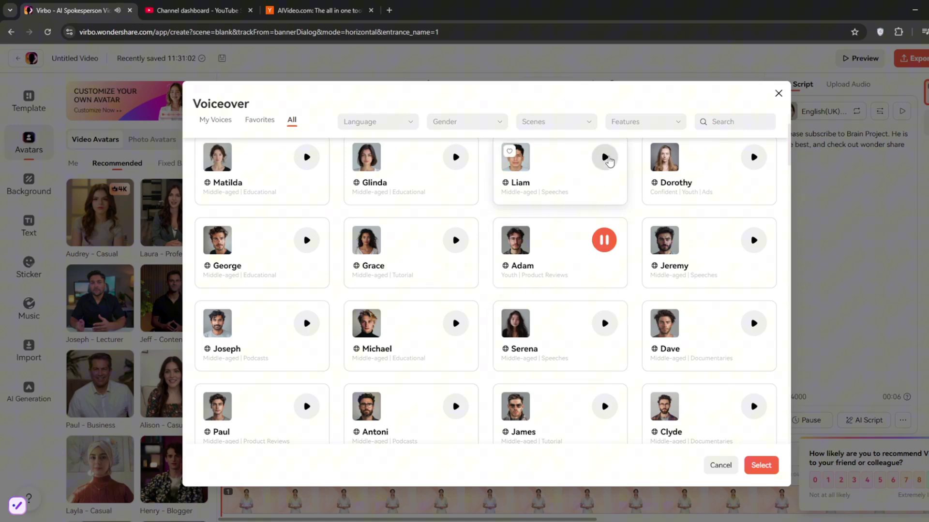
click(605, 158)
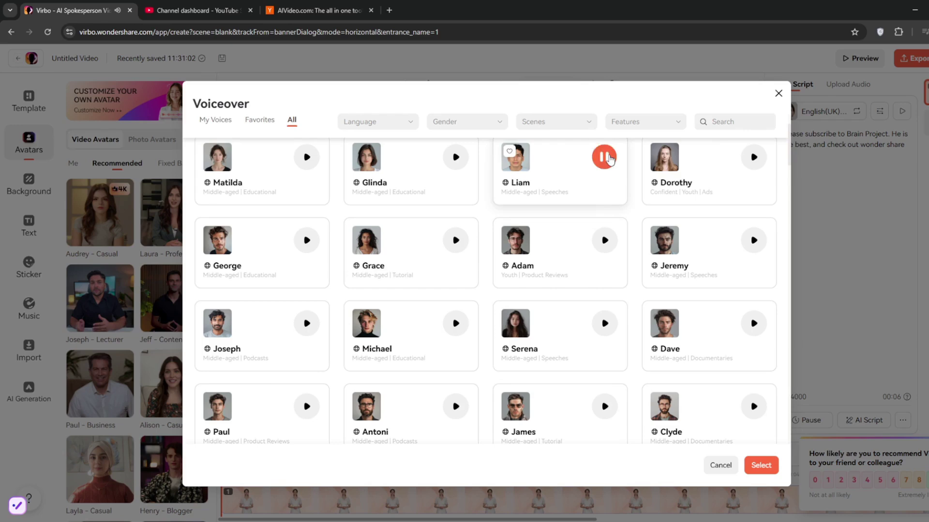
click(609, 159)
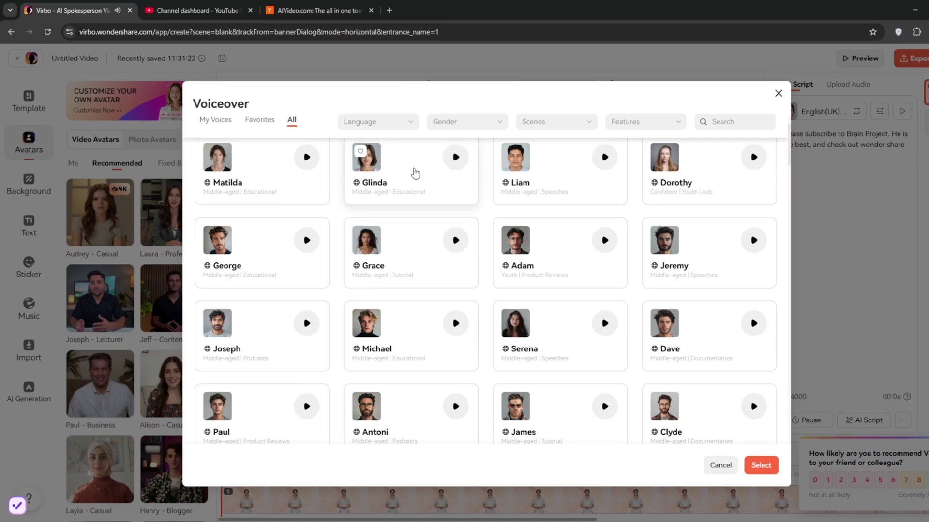
click(415, 173)
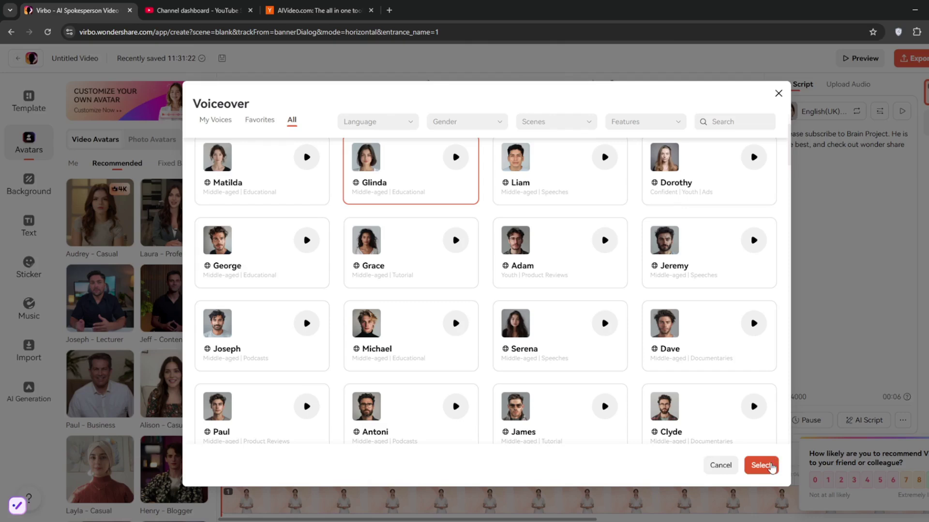
click(762, 466)
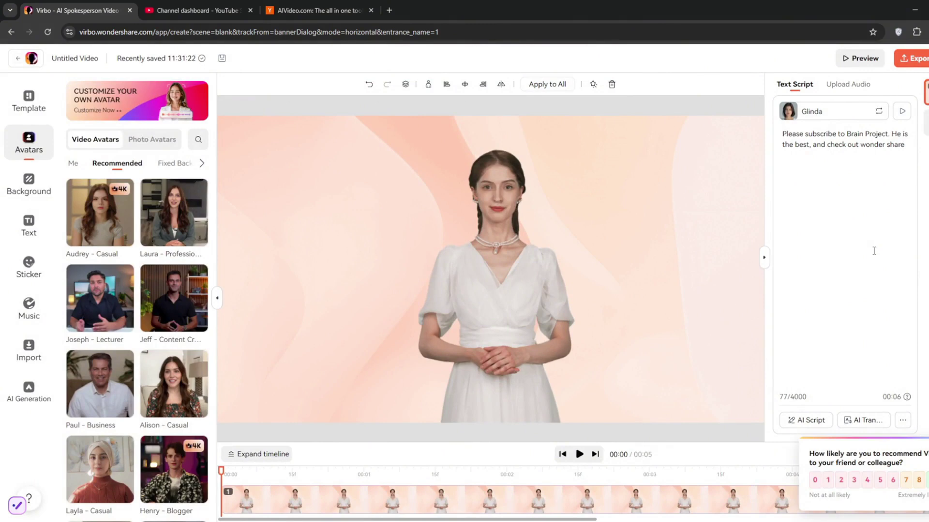
- Open the video preview, rewind it to the start and play the Glinda-voiced video through
click(860, 58)
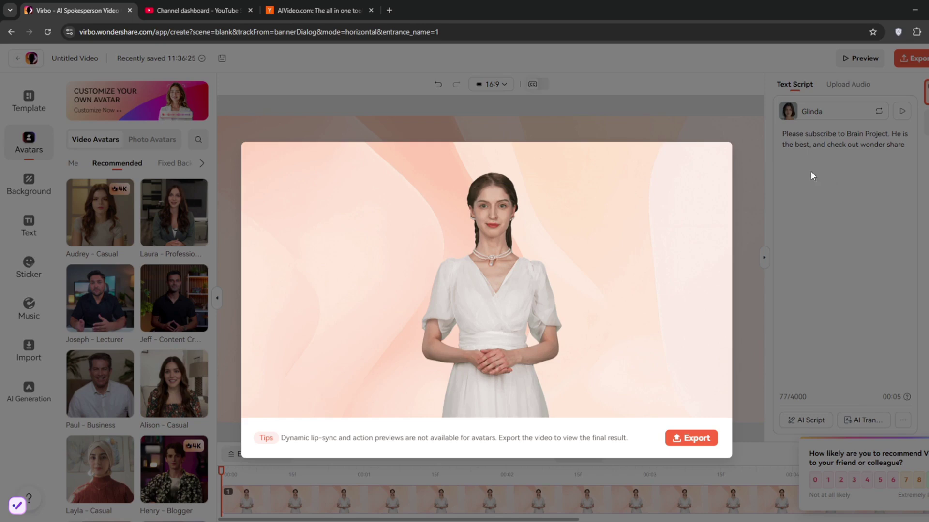
mouse_move(578, 190)
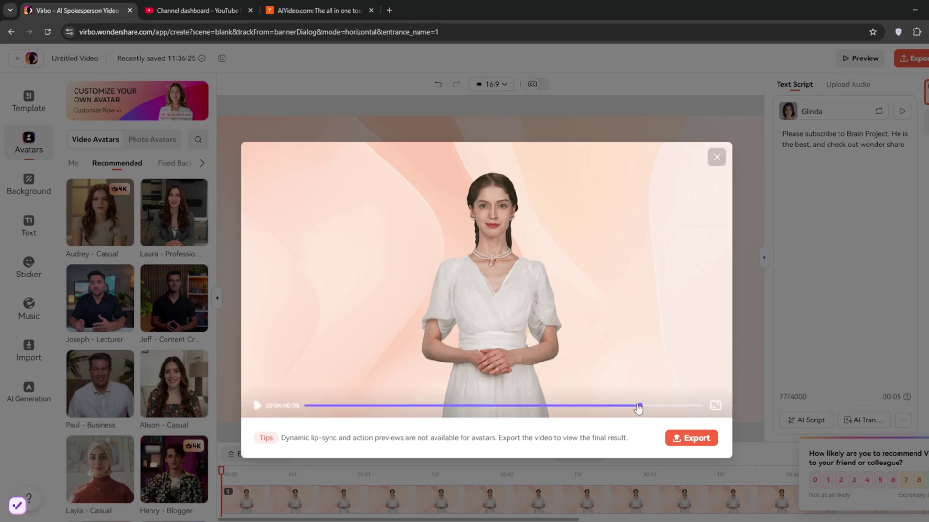
drag(518, 411, 305, 406)
click(256, 407)
- Export the avatar video, replay it from the start, and download Untitled Video.mp4
click(691, 438)
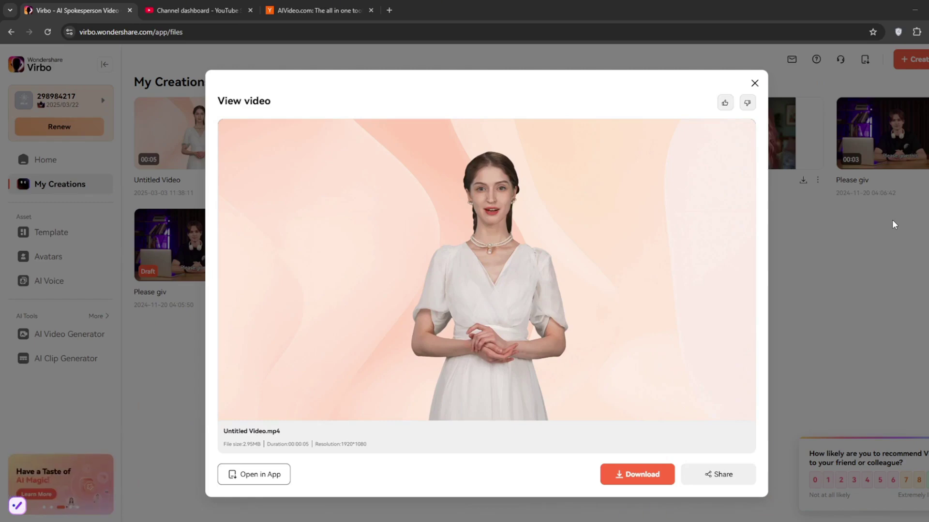
mouse_move(624, 319)
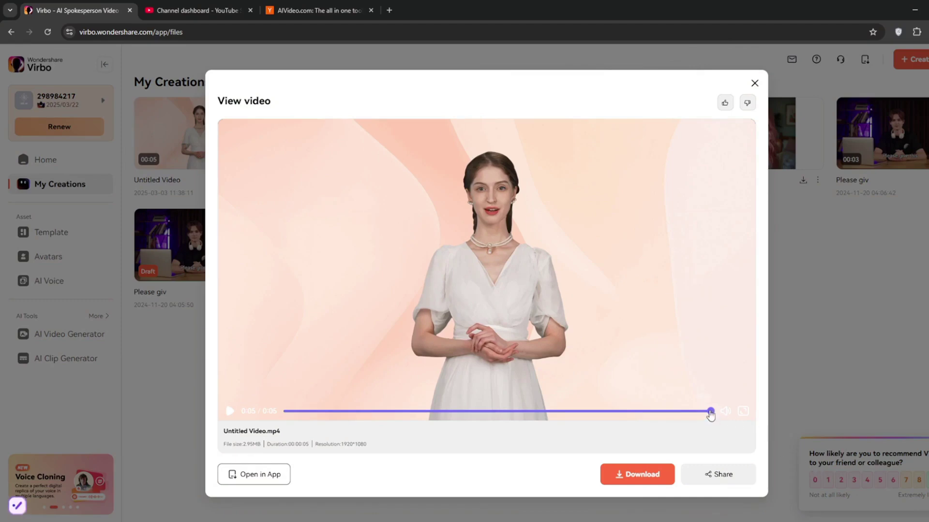
drag(710, 412, 283, 412)
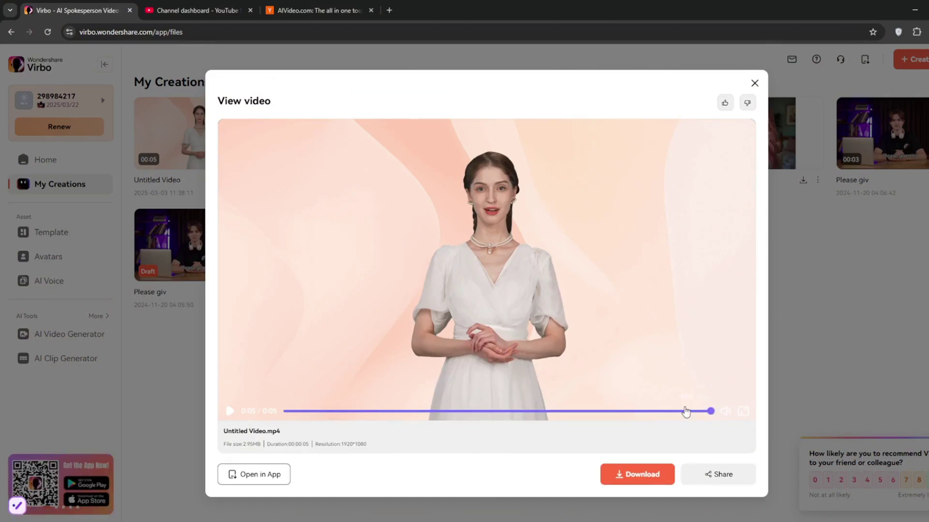
click(622, 475)
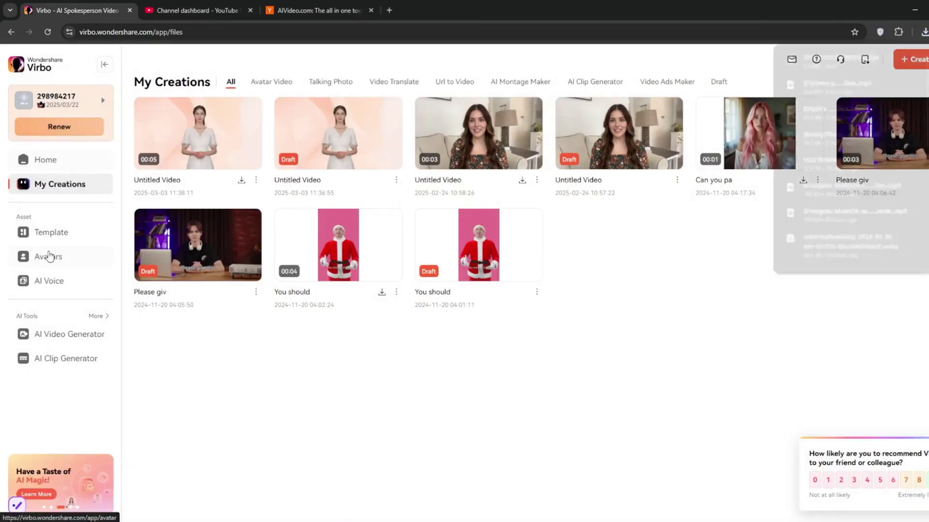
- Start a horizontal video with the Joseph - Lecturer avatar from the avatar library
click(49, 256)
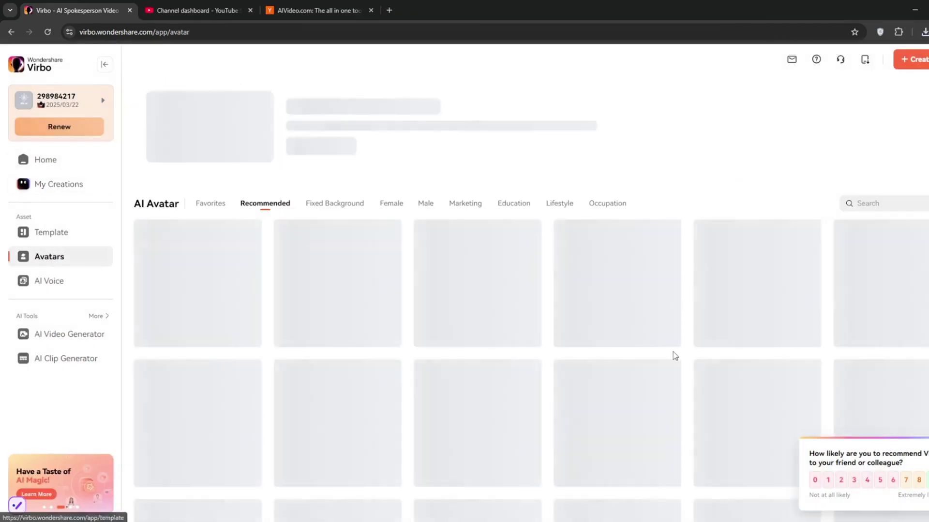
scroll(690, 179, down, 1)
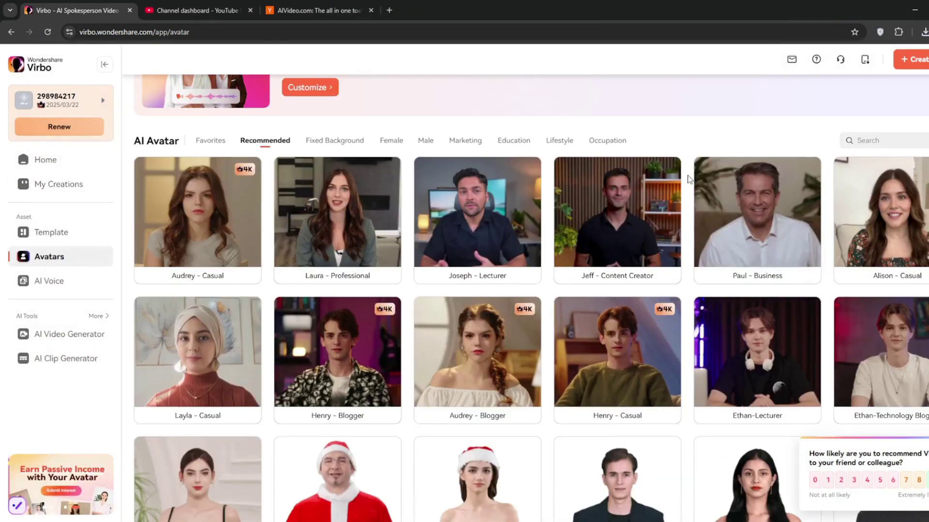
scroll(690, 179, down, 3)
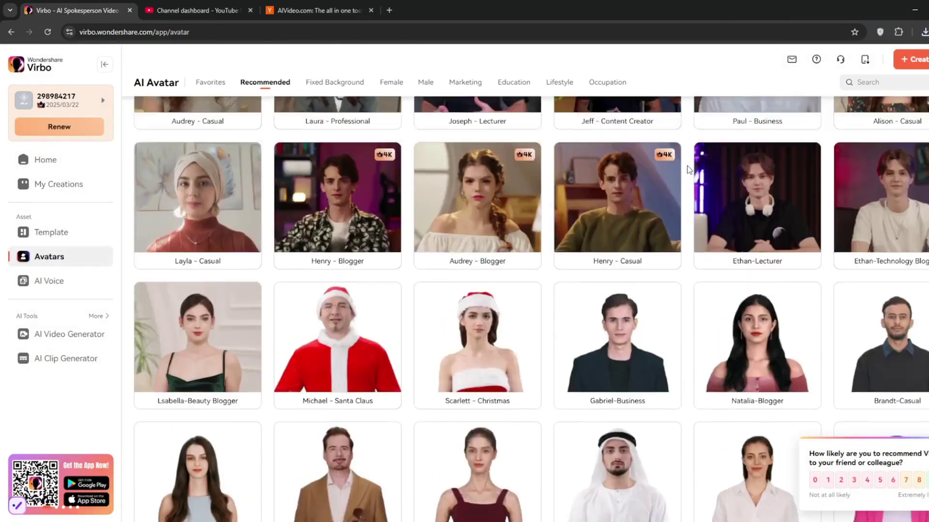
scroll(689, 169, up, 3)
click(467, 204)
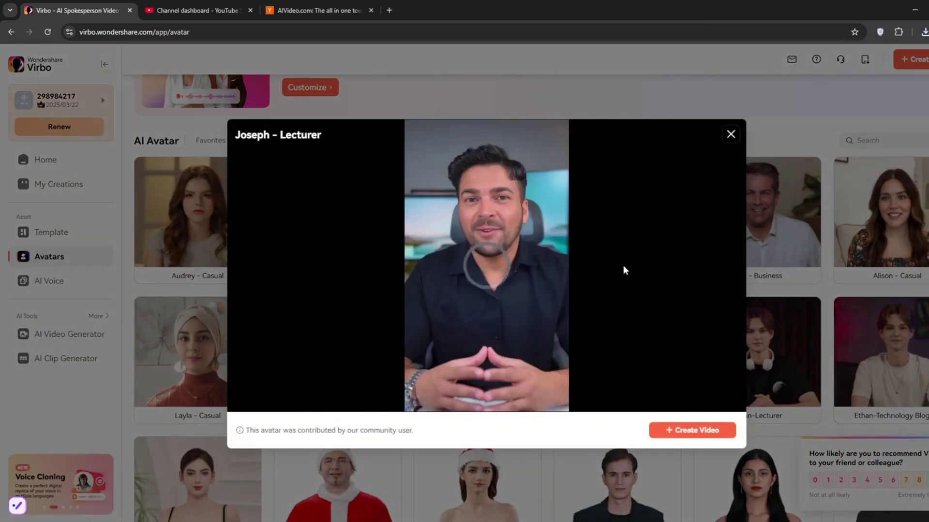
click(692, 430)
click(670, 454)
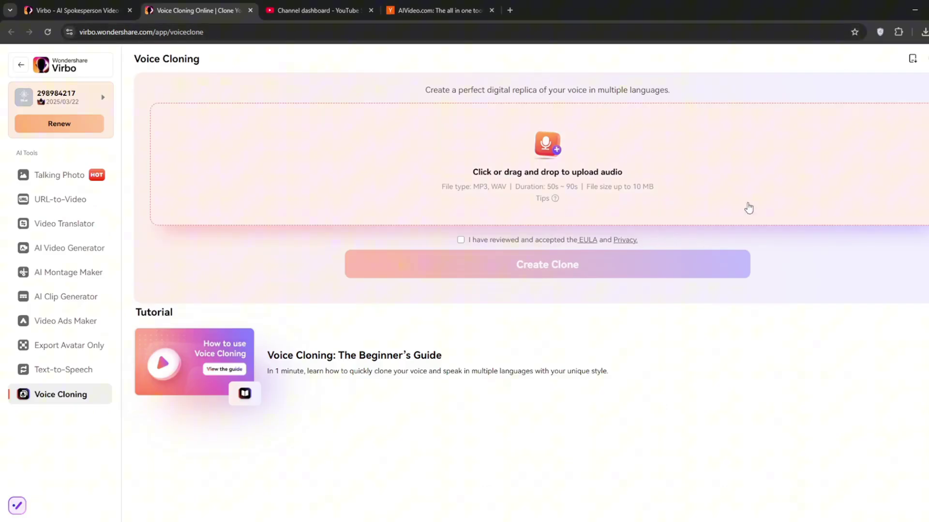
- Accept the EULA and create a cloned voice named 'brainy' in English (United Kingdom)
click(464, 242)
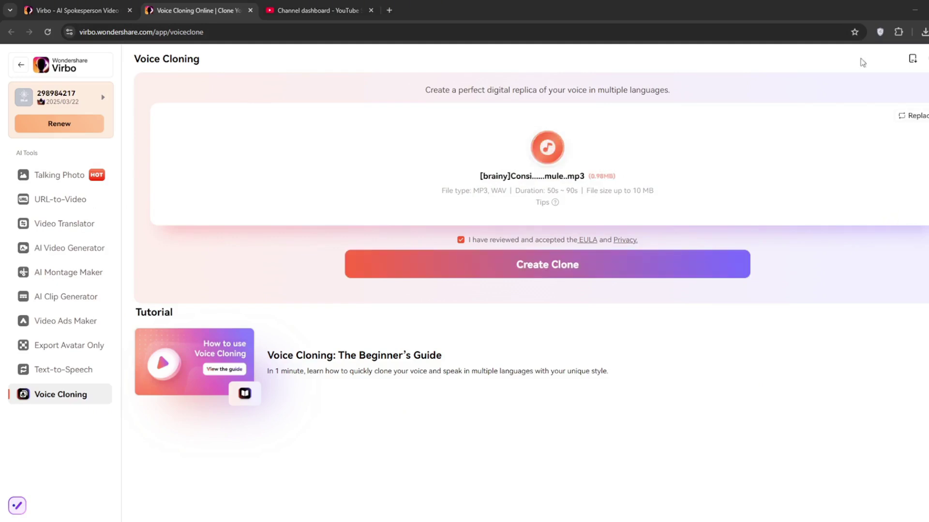
click(579, 271)
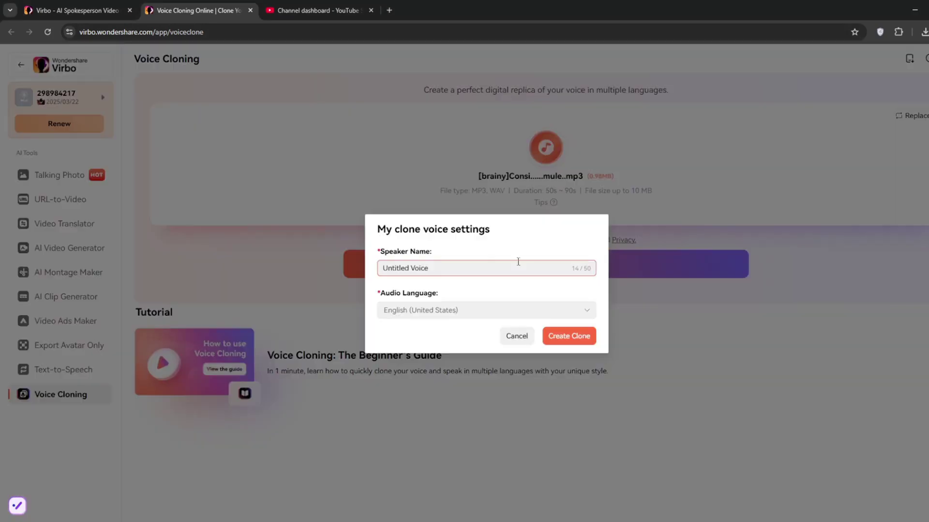
text(brainy)
click(491, 311)
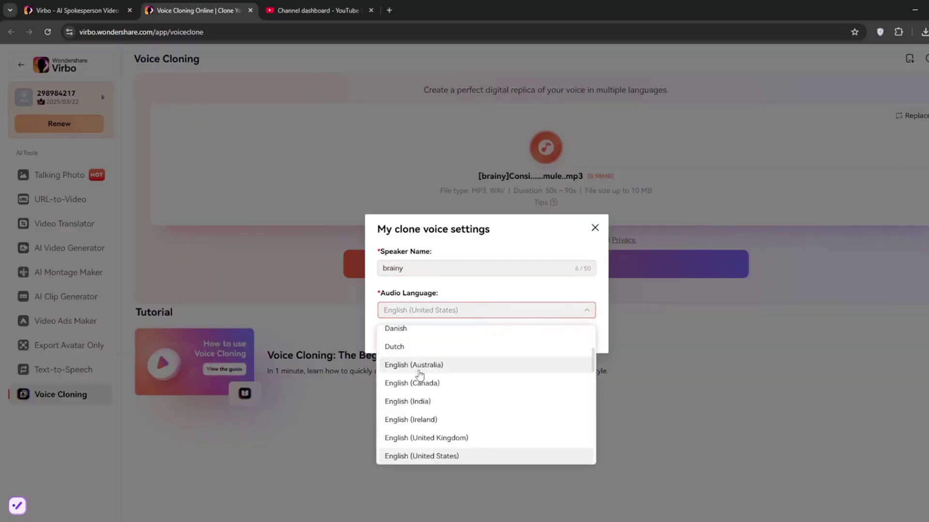
click(426, 437)
click(572, 334)
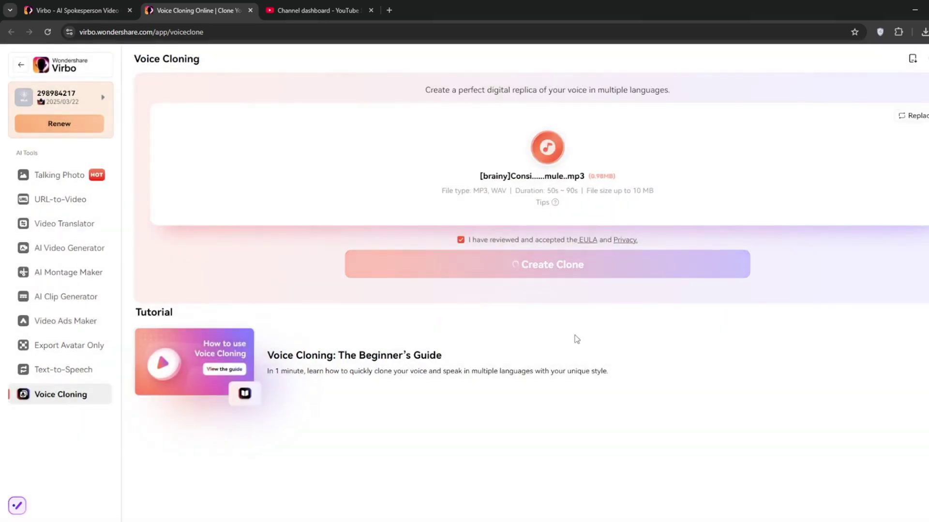
- Replace the Text-to-Speech script with 'Hey, I made a new channel called brainy, please do subscribe.'
mouse_move(231, 356)
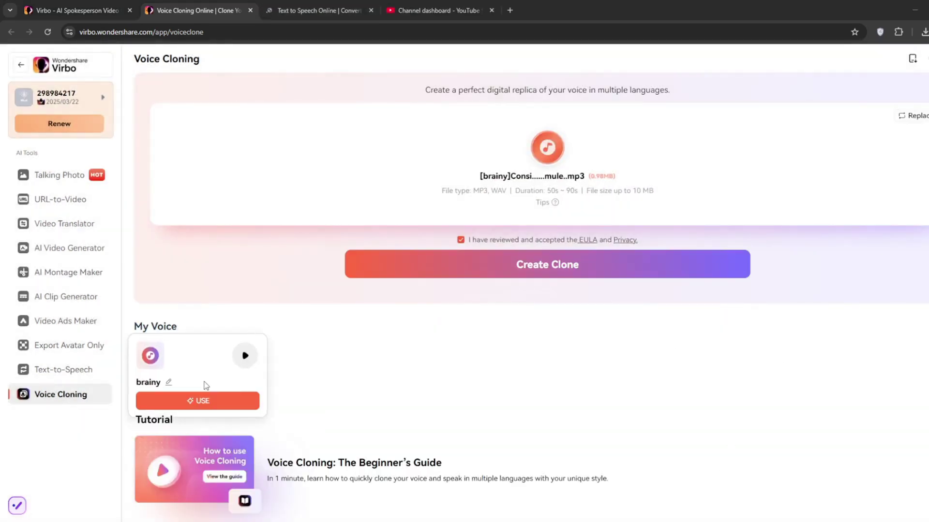
click(317, 10)
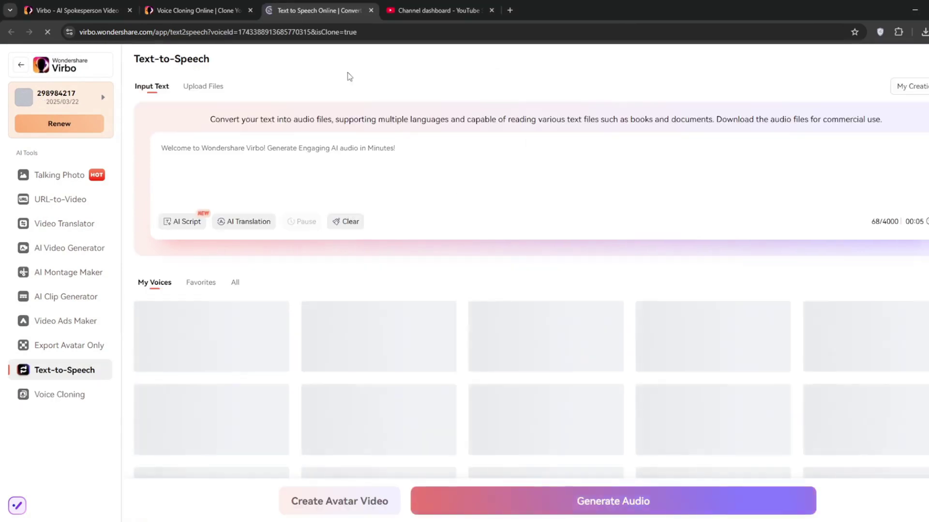
click(320, 170)
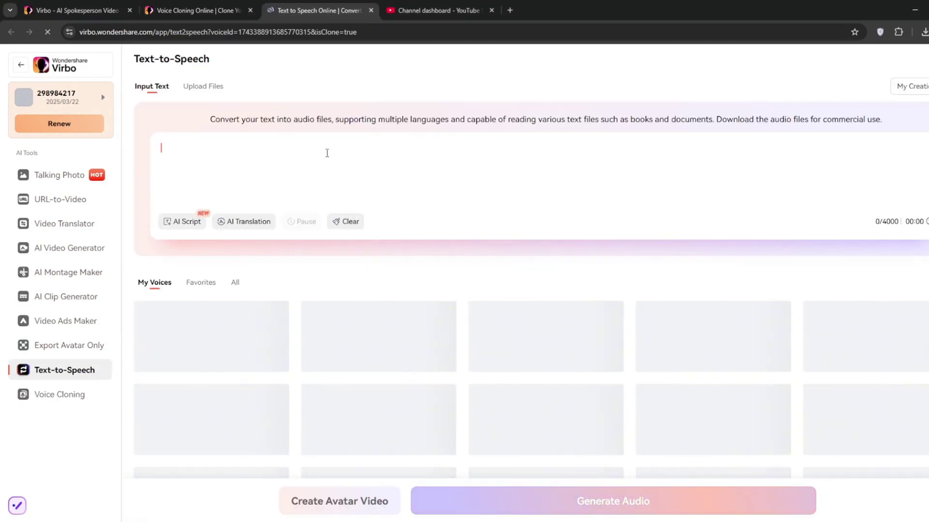
text(Hey, I made a new channel called brainy, please do subscribe.)
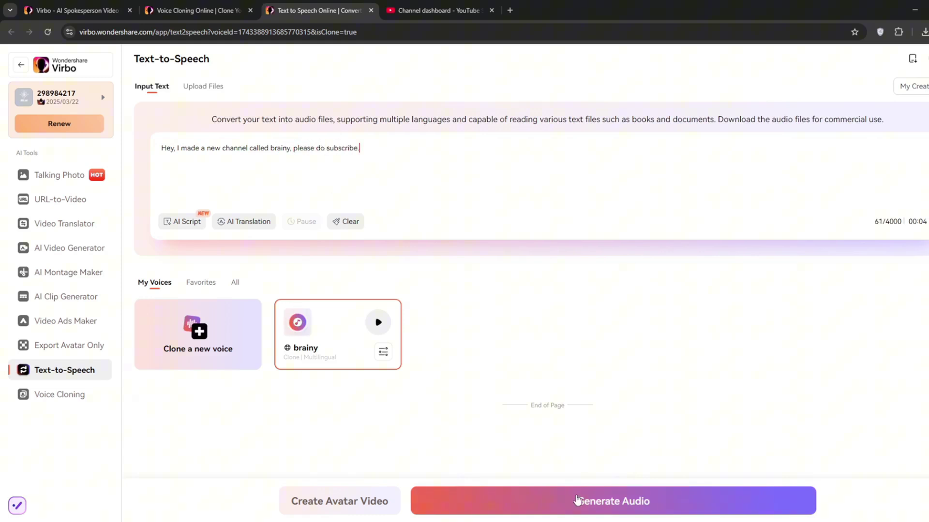
- Generate and play the audio, then use the brainy voice for a video from Voice Cloning
click(577, 503)
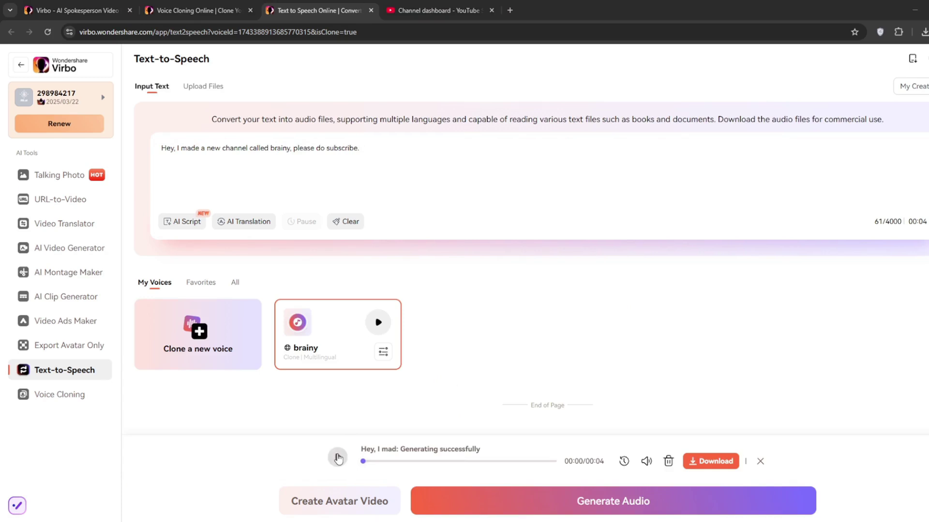
click(337, 458)
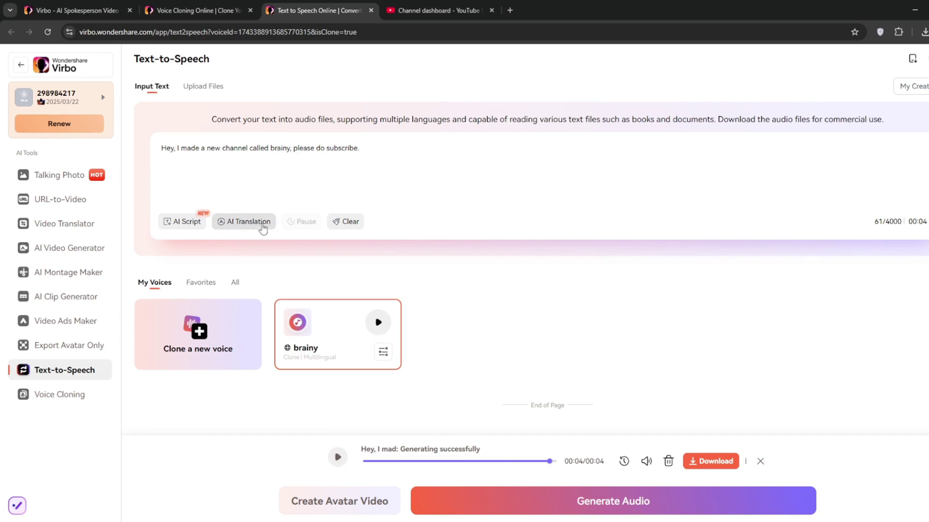
click(203, 10)
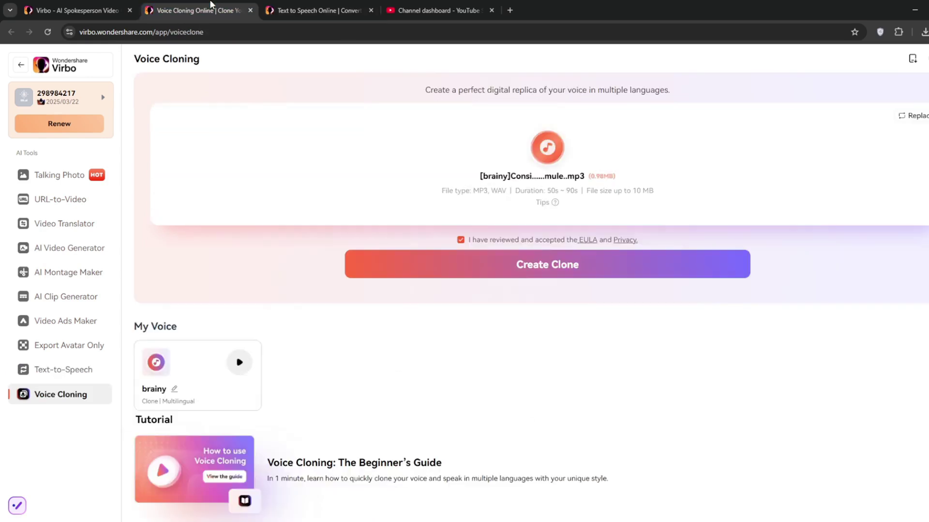
click(202, 401)
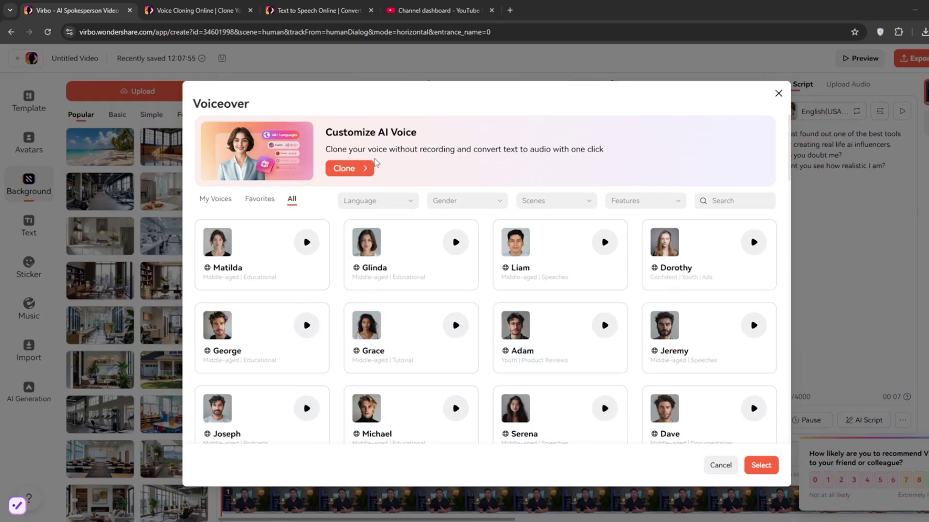
- Set brainy from My Voices as the voiceover, preview and export the video, then close the viewer
click(214, 200)
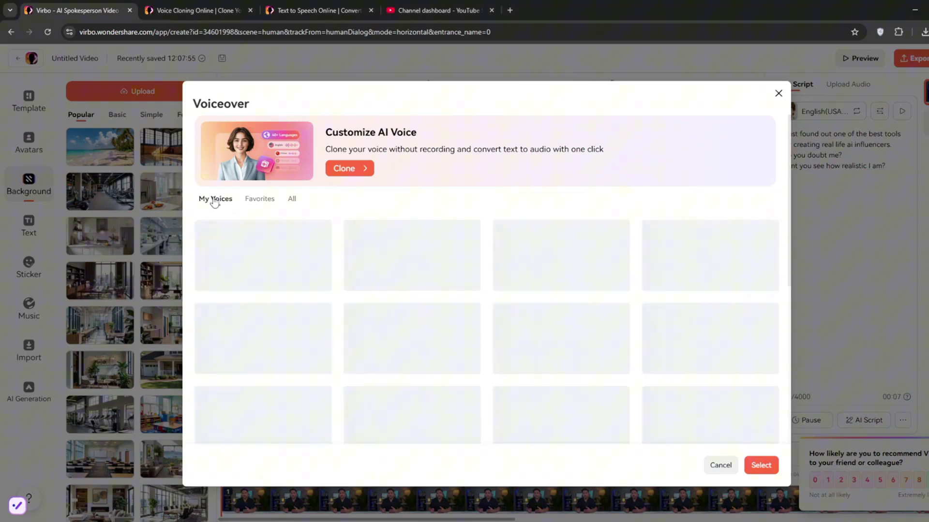
click(416, 266)
click(760, 466)
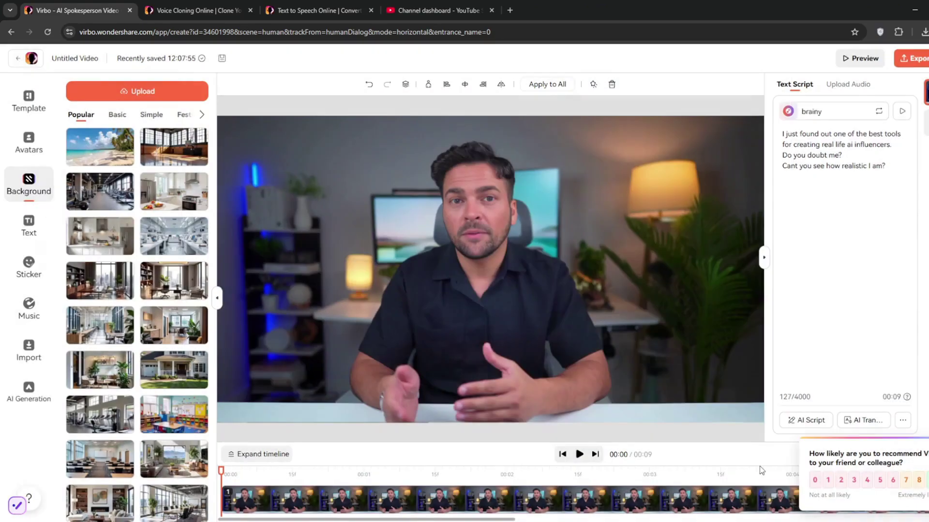
click(861, 58)
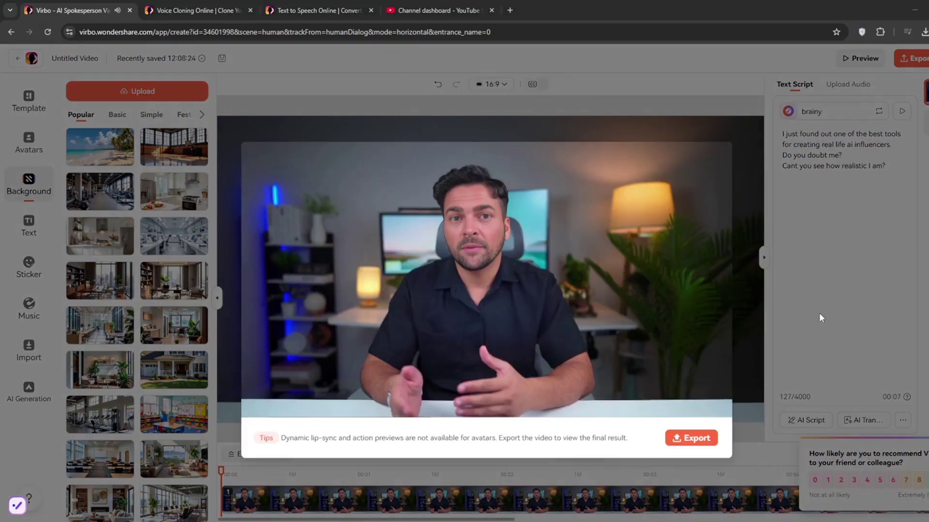
click(690, 438)
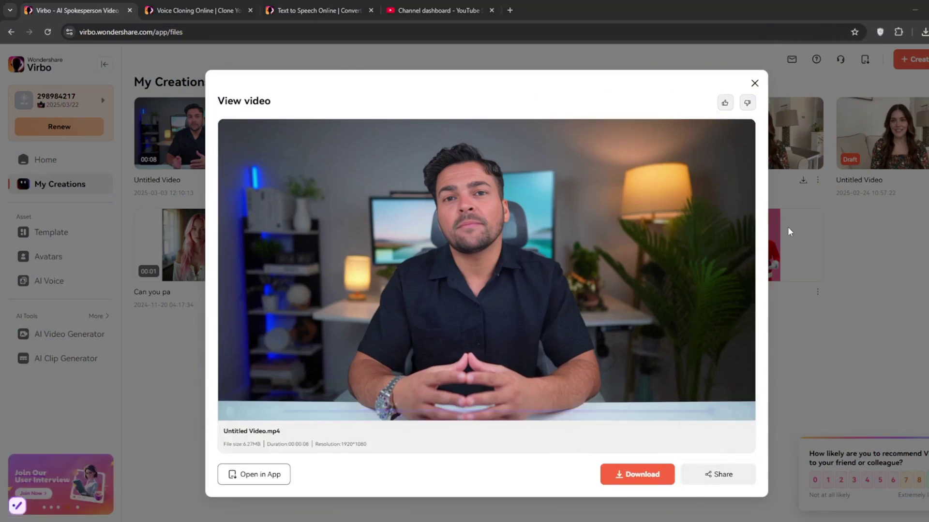
click(757, 85)
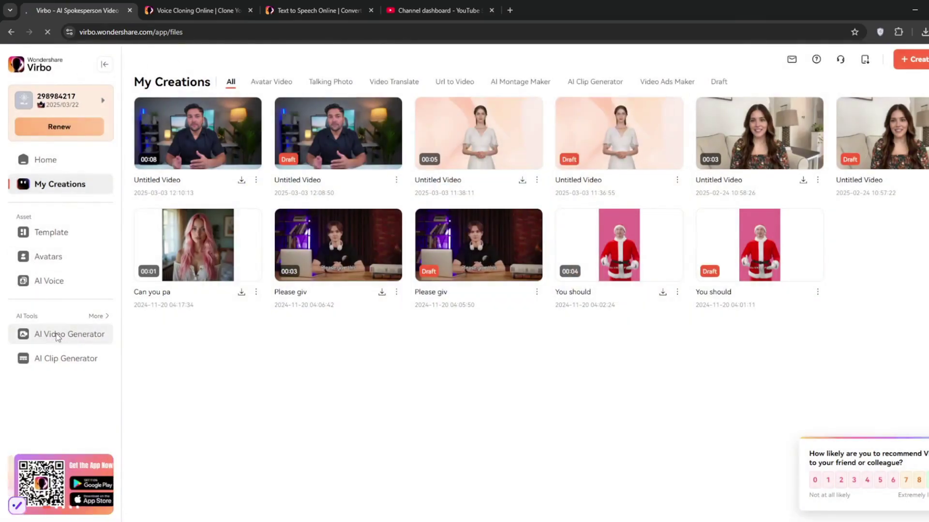
- Generate a 5-second Text to Video clip from the prompt 'A dog running on ice.'
click(57, 336)
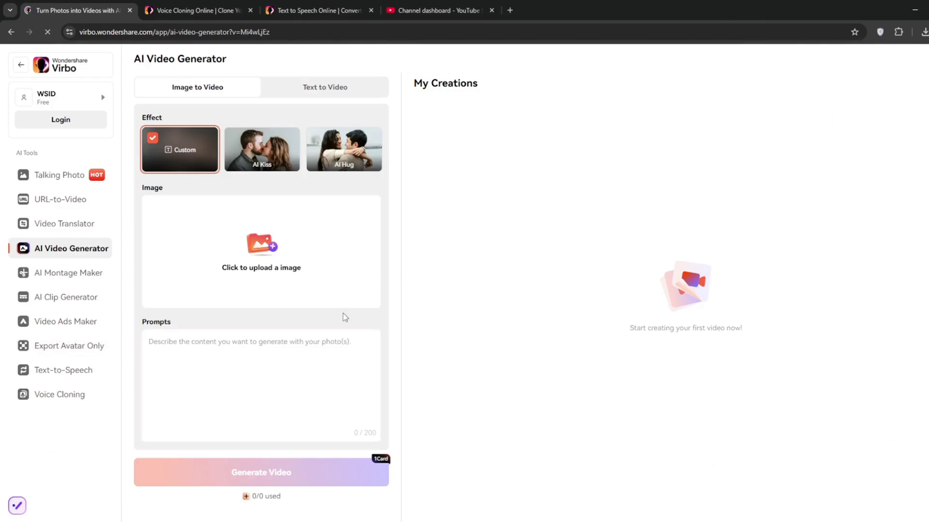
click(359, 410)
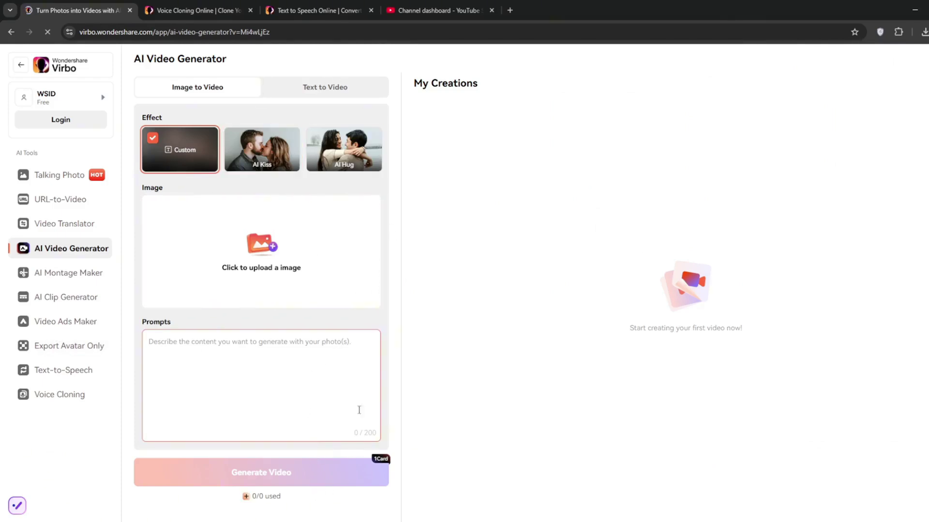
click(327, 91)
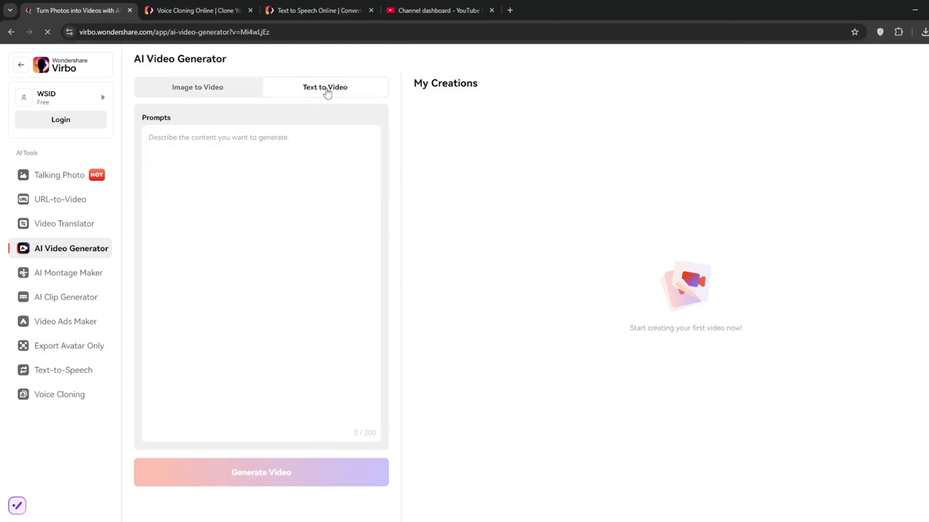
click(264, 170)
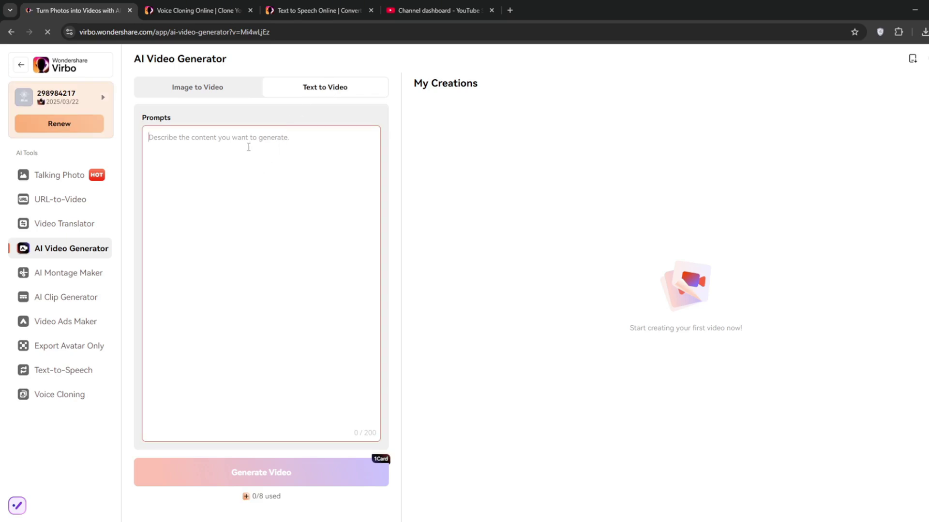
text(A dog running on ice)
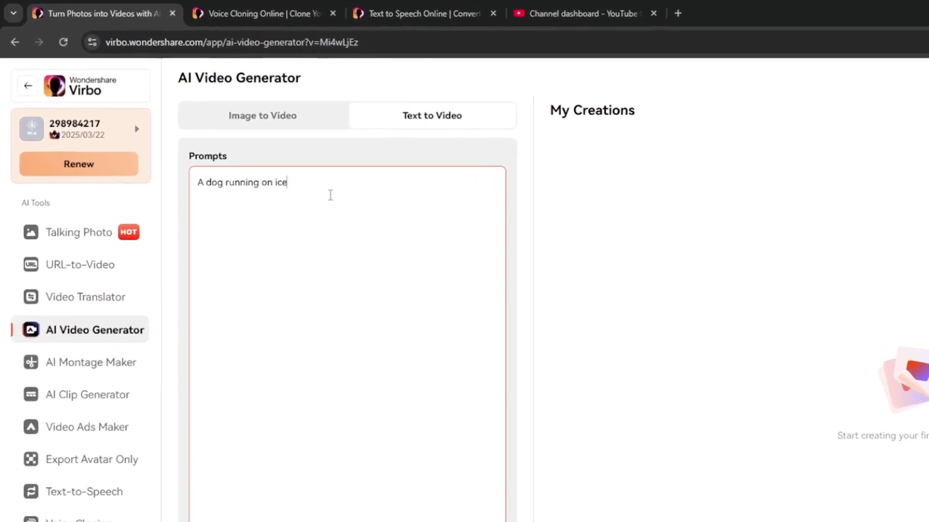
text(.)
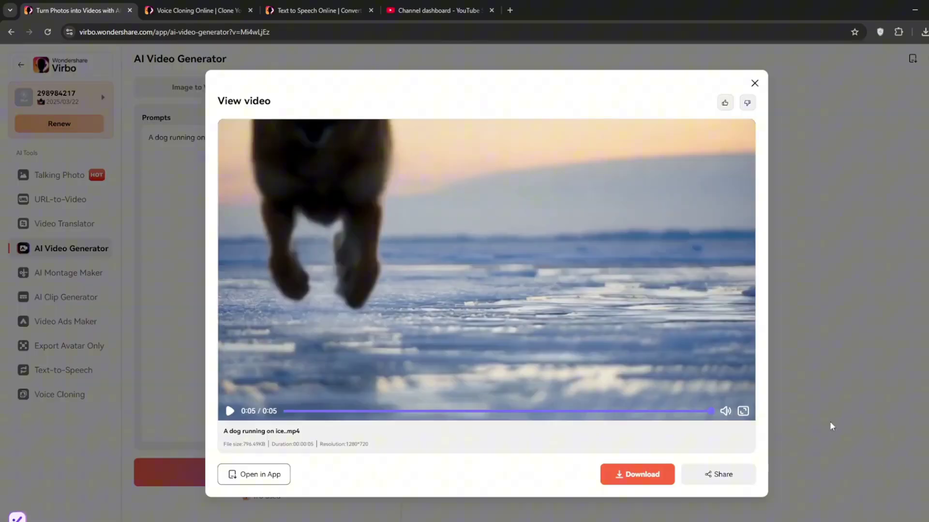
click(756, 86)
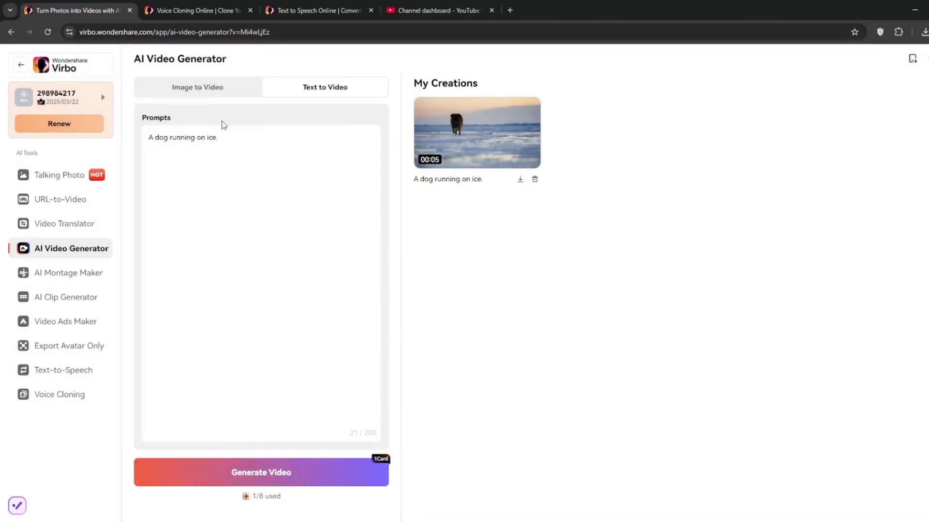
- Replace the dog prompt with 'A woman in her room, smiling and looking outside the wind' and generate a video
drag(239, 138, 148, 135)
key(BackSpace)
text(A woman in her room, smiling and looking outside the window)
click(271, 473)
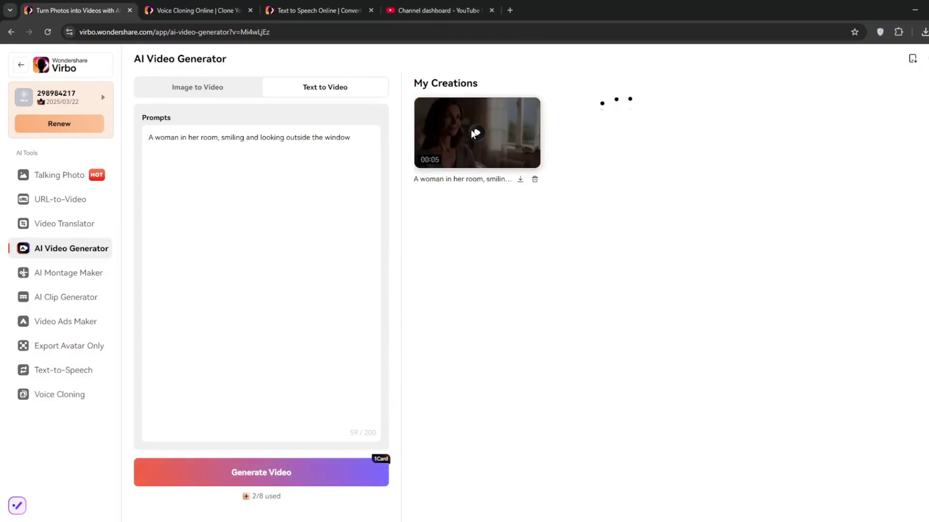
- Watch the new woman clip full screen, add 'be side' to the prompt, and regenerate
click(474, 133)
click(741, 411)
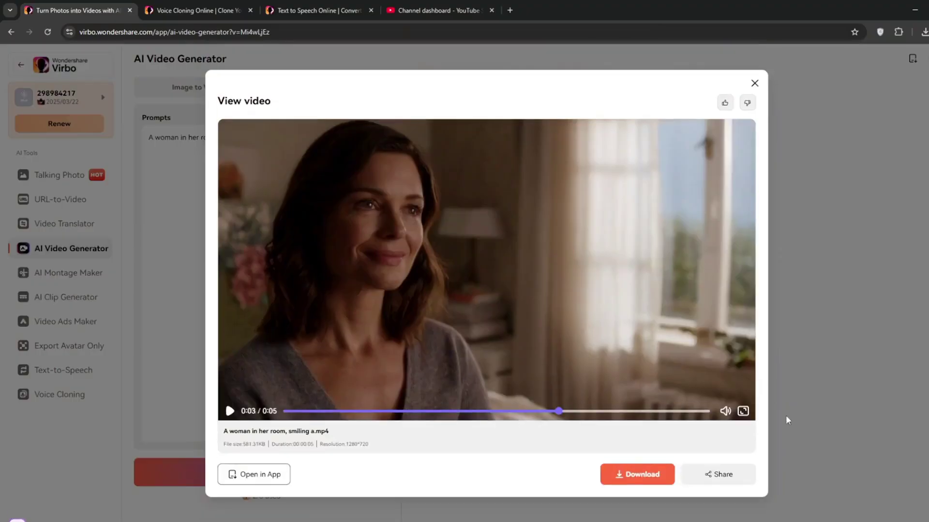
click(754, 83)
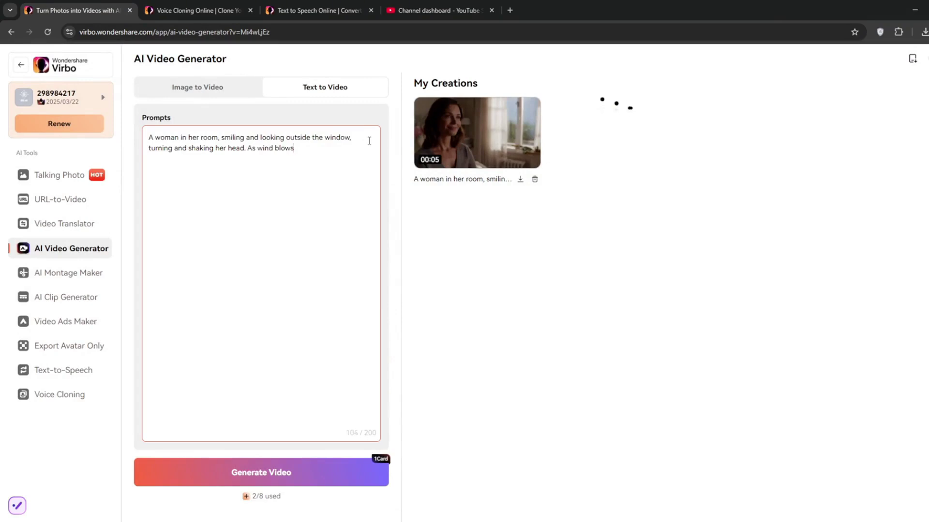
text(be side)
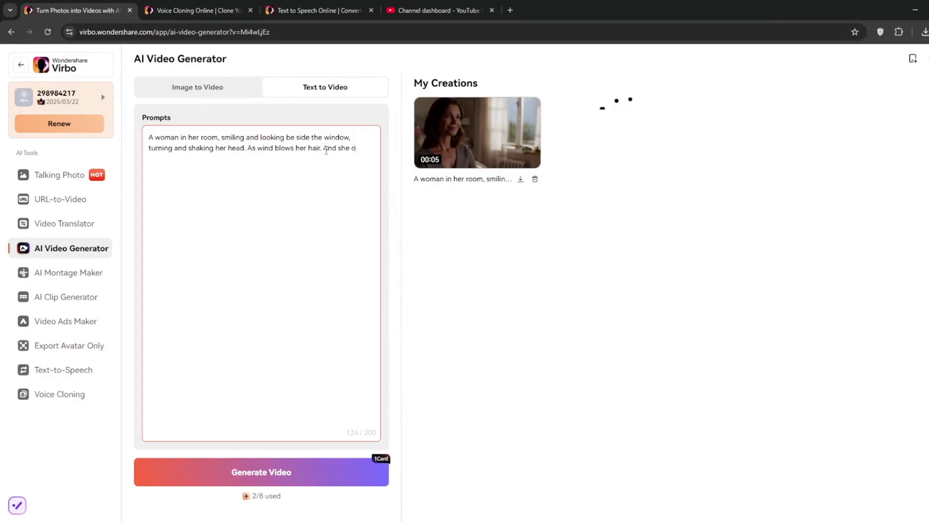
click(282, 473)
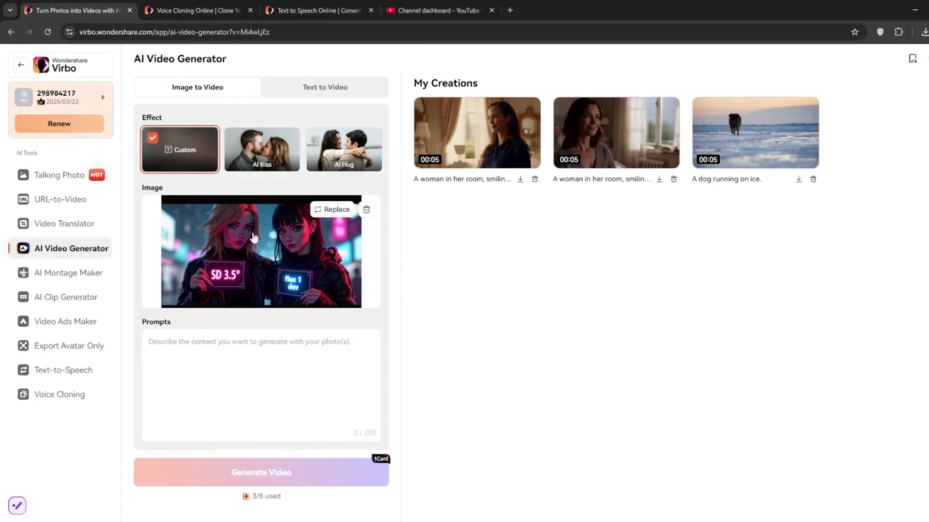
- Generate an AI Kiss video from the neon photo, then close the media player
click(261, 150)
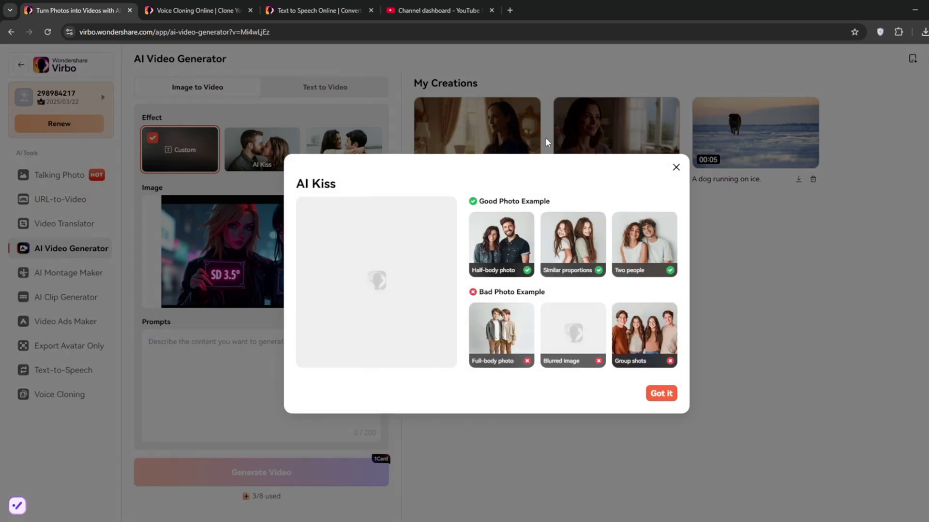
click(661, 394)
click(272, 474)
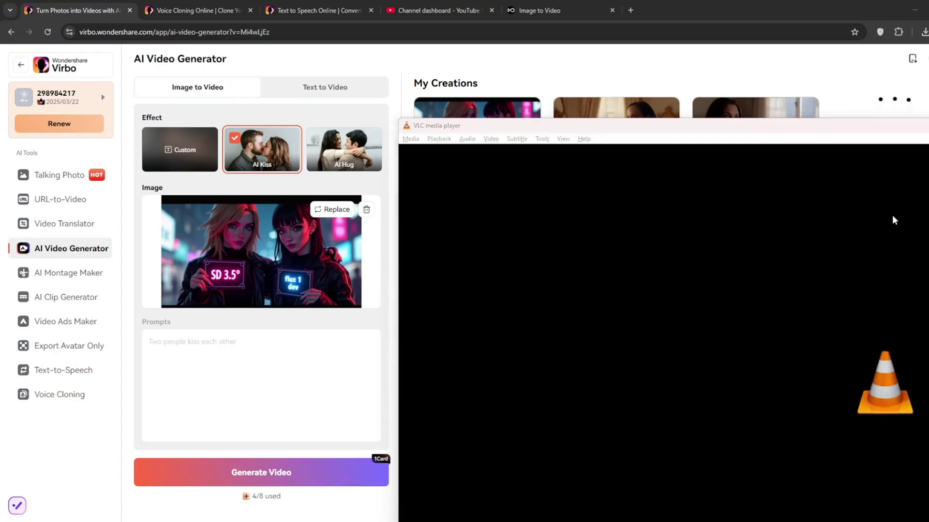
key(alt+F4)
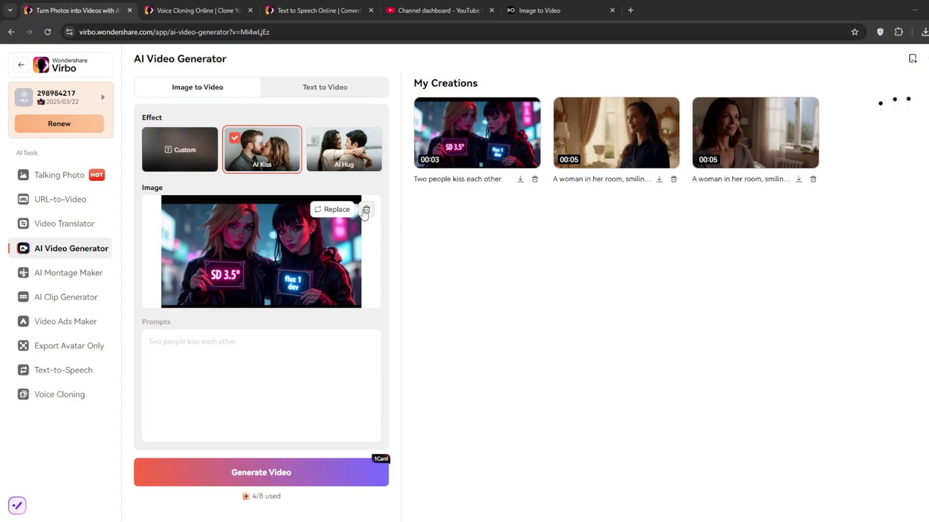
- Load the blonde woman portrait with the Custom effect, write a prompt, and correct 'teetch' to 'teeth'
drag(434, 210, 242, 387)
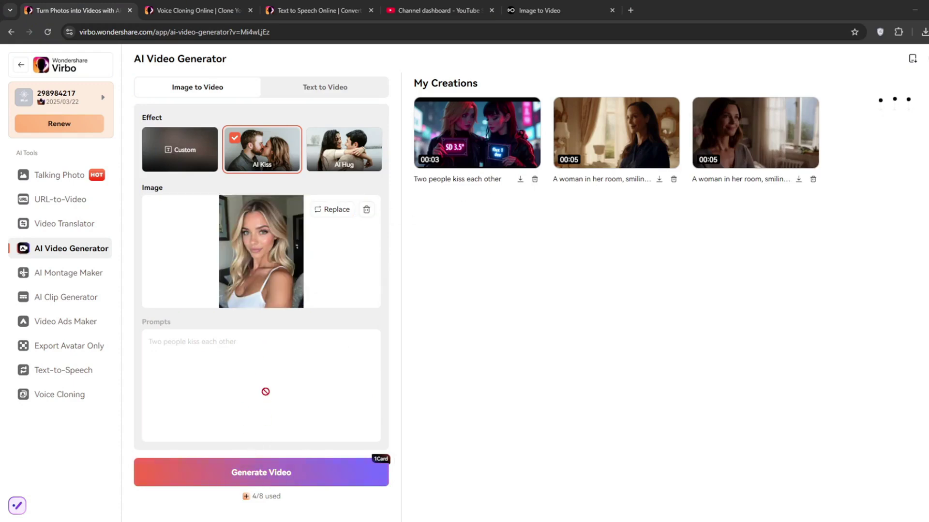
click(182, 150)
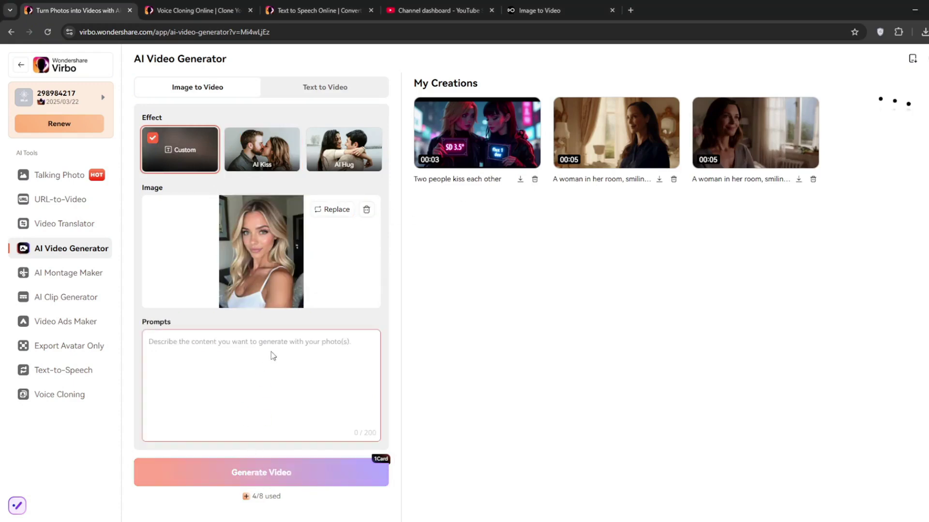
click(292, 352)
text(Woman smiles her teetch and shakes)
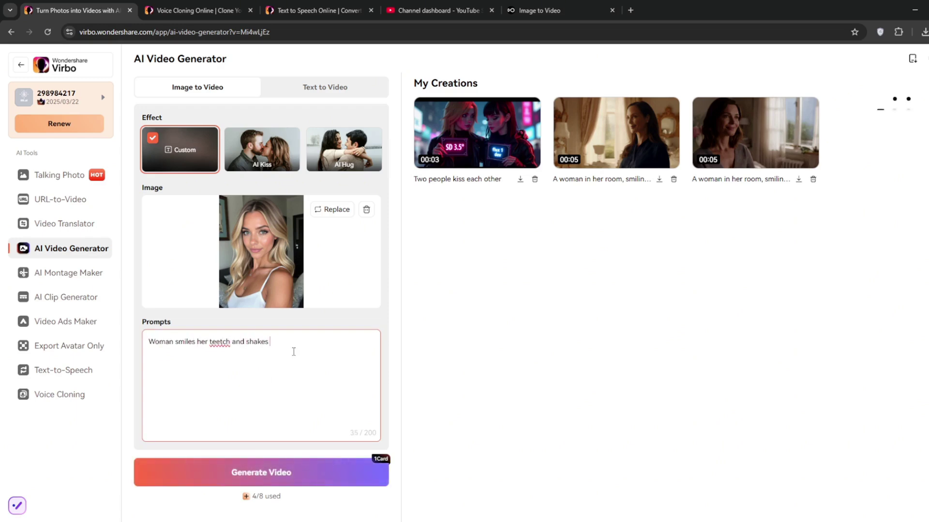
right_click(220, 342)
click(237, 97)
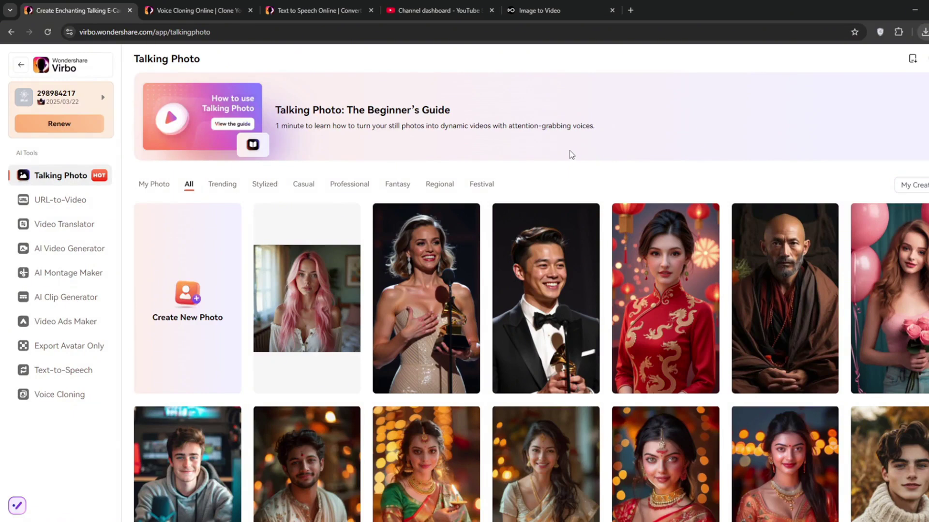
- Upload the blonde portrait as a new talking photo, accepting the terms and confirming the crop
click(188, 279)
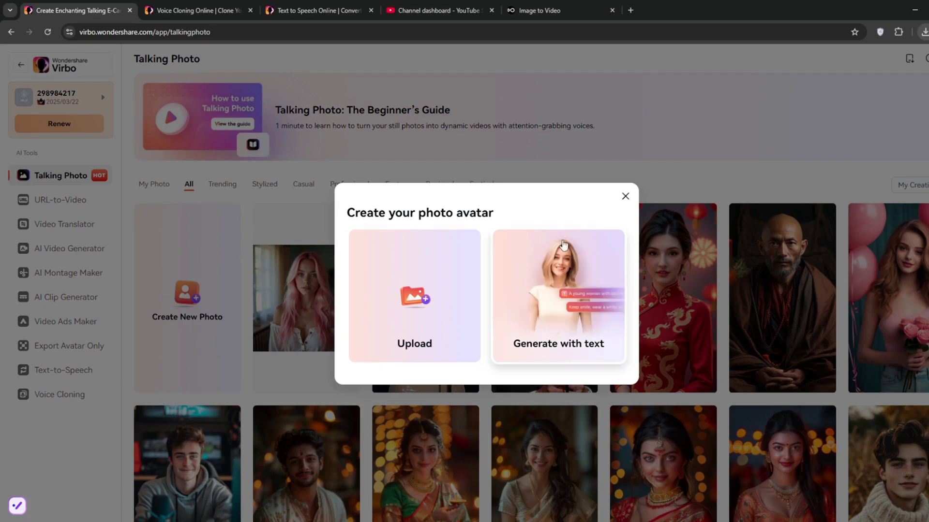
click(423, 265)
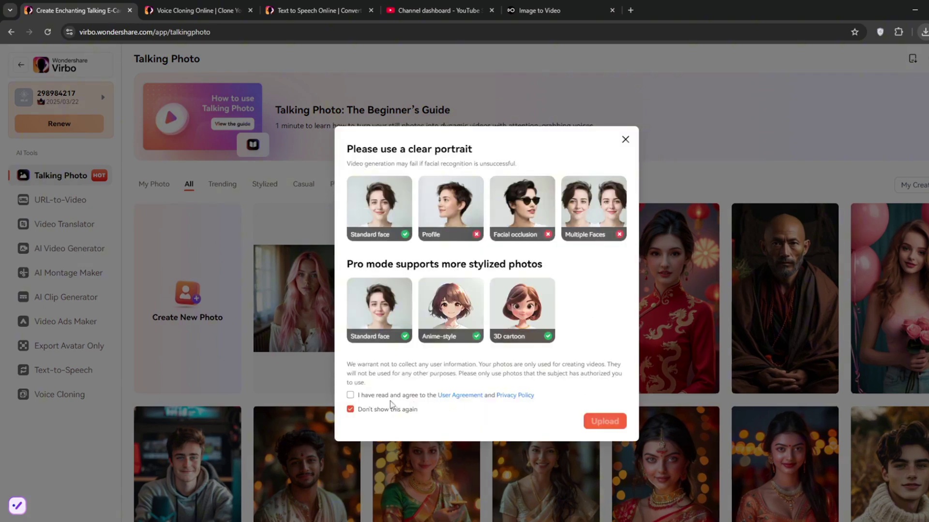
click(605, 421)
double_click(125, 93)
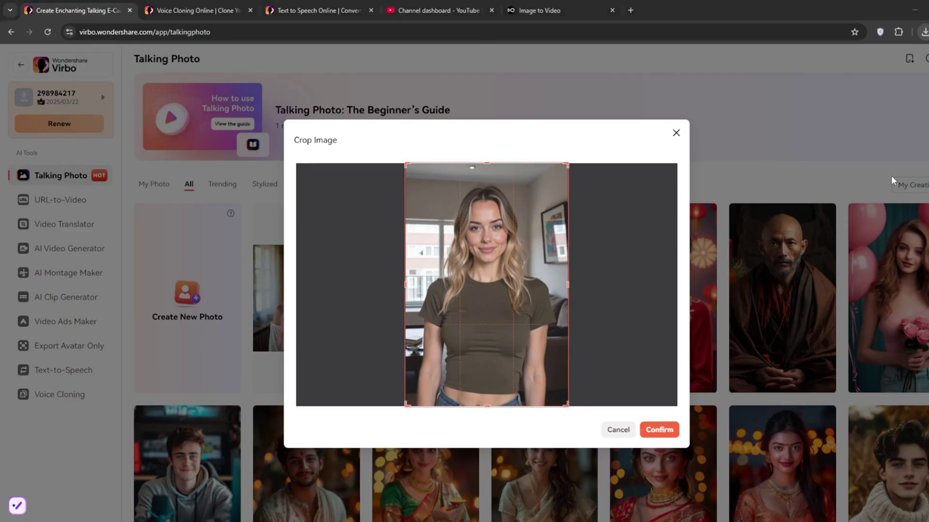
click(660, 433)
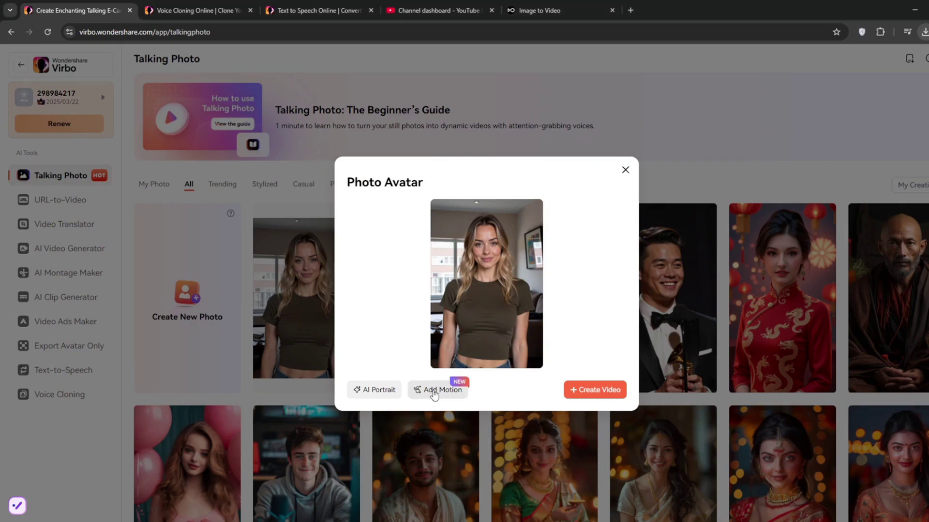
- Train an AI Motion version of the portrait avatar and preview it
click(436, 389)
click(589, 391)
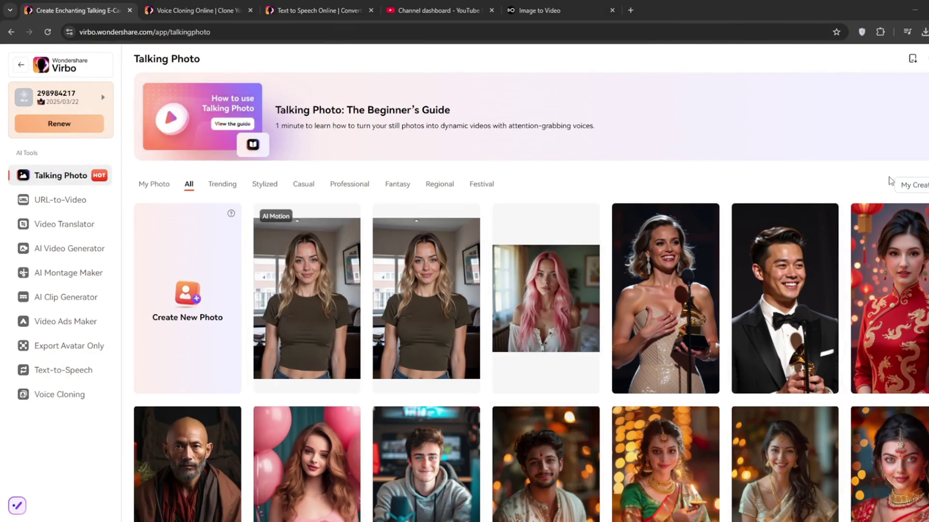
mouse_move(354, 278)
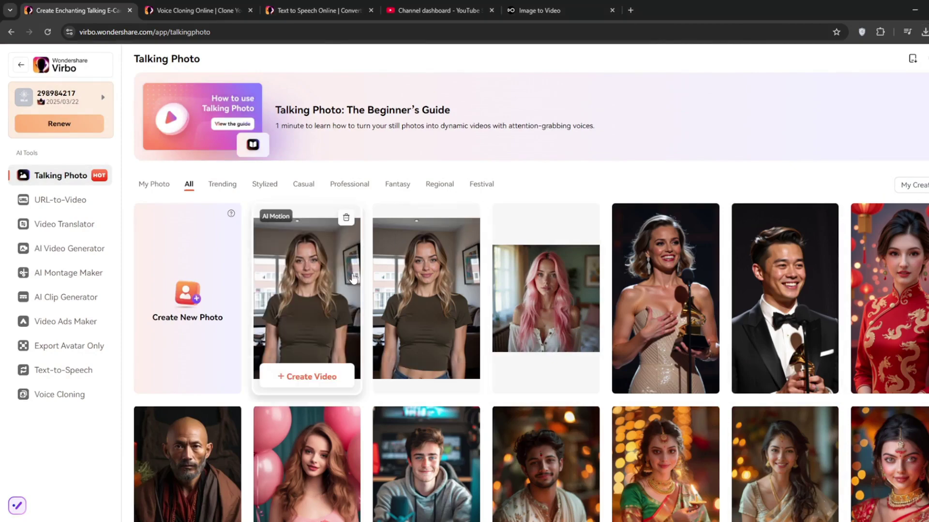
click(337, 308)
click(640, 414)
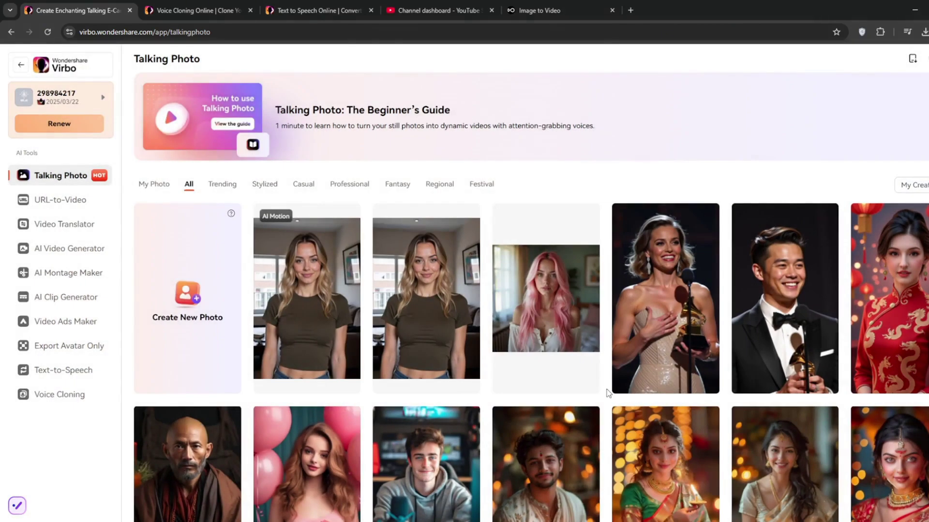
- Give the talking photo the subscribe-to-my-fanvue script voiced by Matilda, and export the video
click(629, 377)
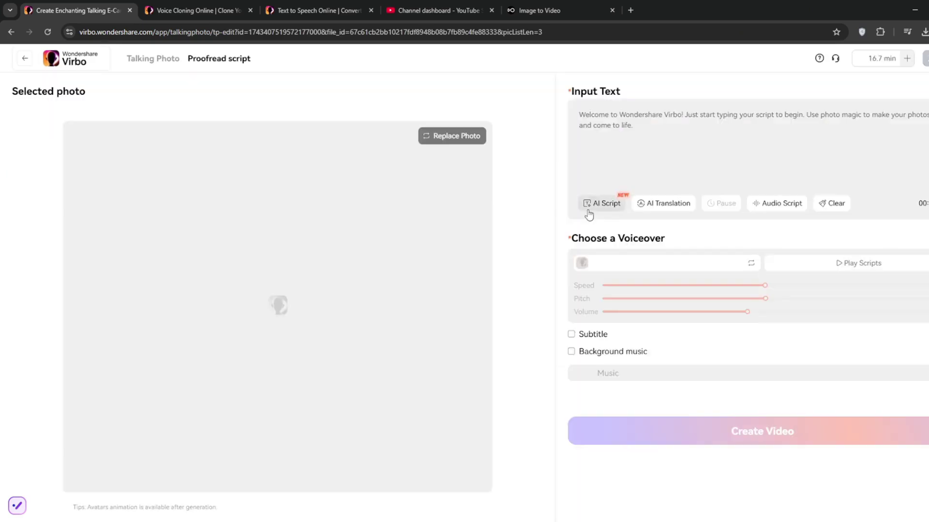
click(642, 123)
text(Hey there, please subscribe to my fanvue. It's soo spicy there.)
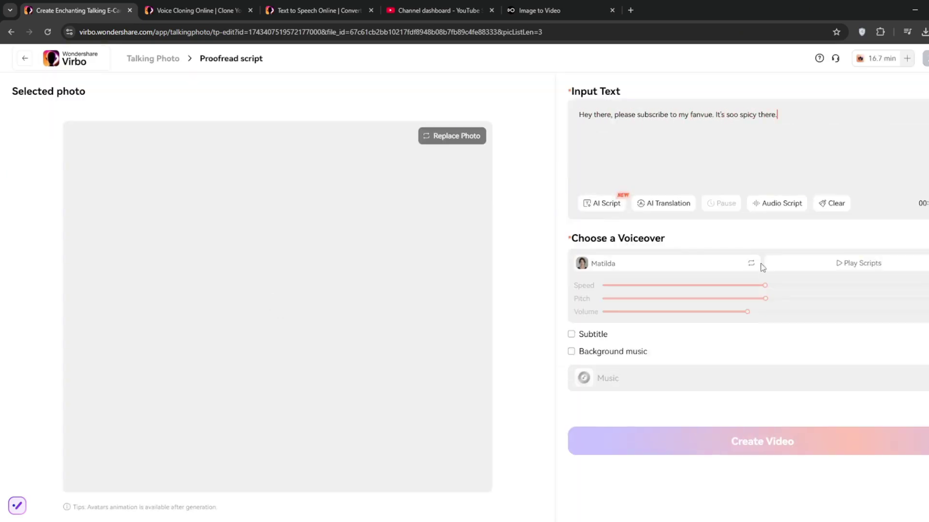
click(762, 267)
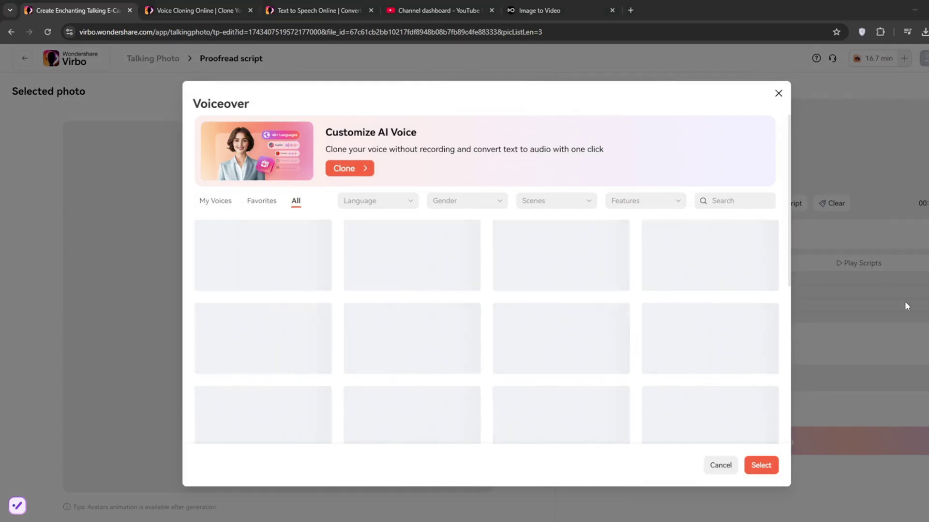
click(765, 466)
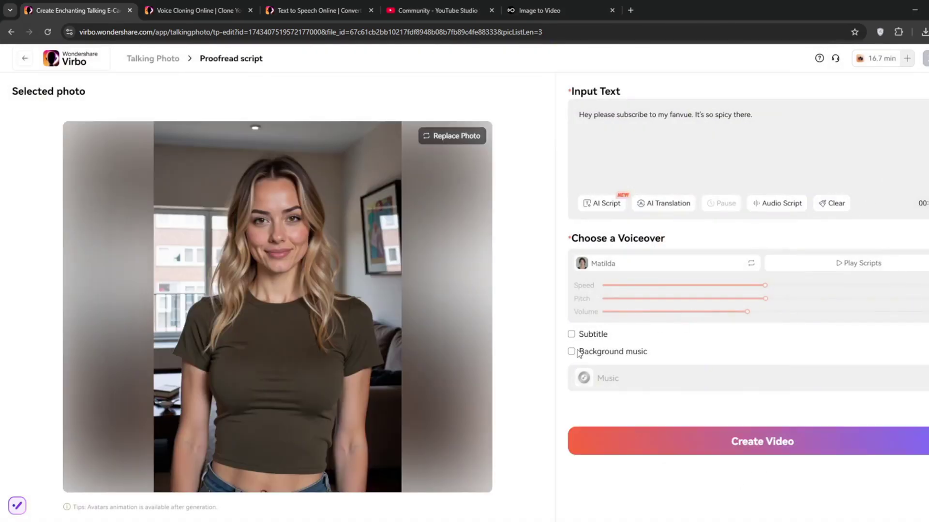
click(757, 437)
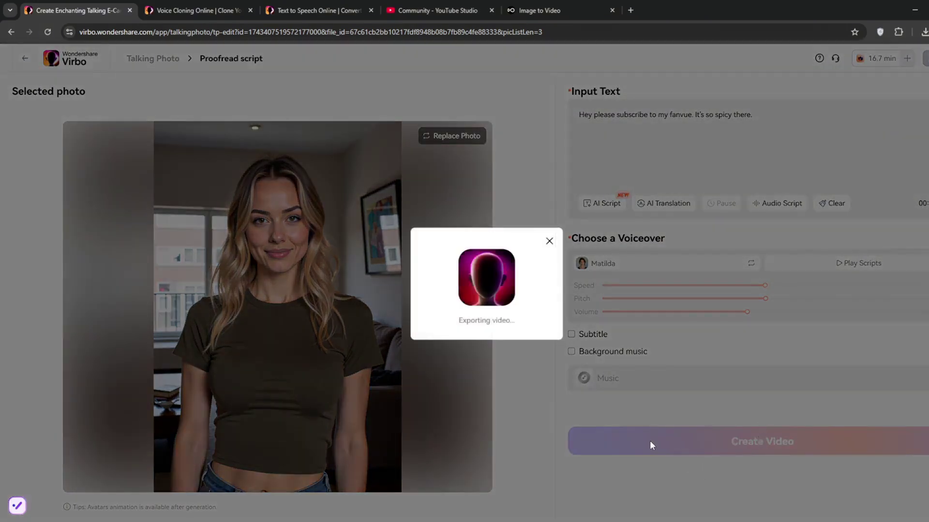